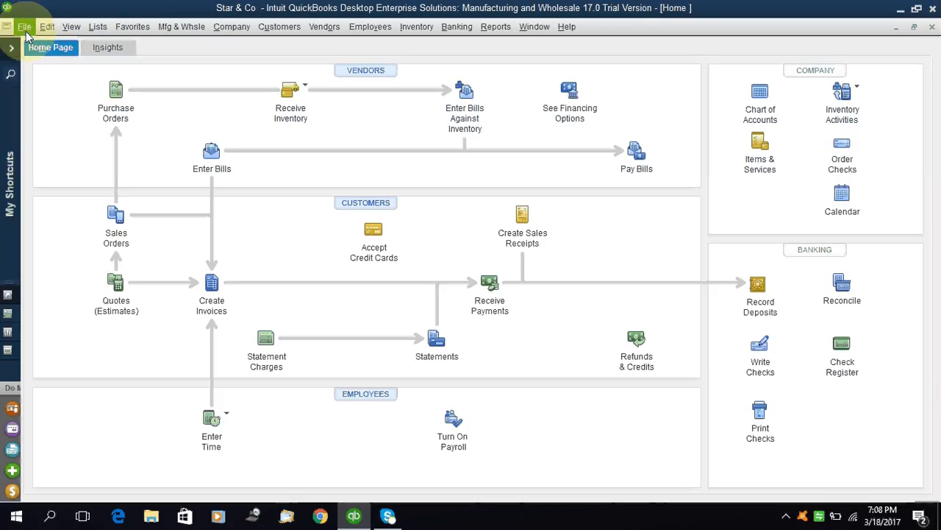
# Open the company preferences for Items & Inventory and make sure inventory and purchase orders are active.
pyautogui.click(46, 28)
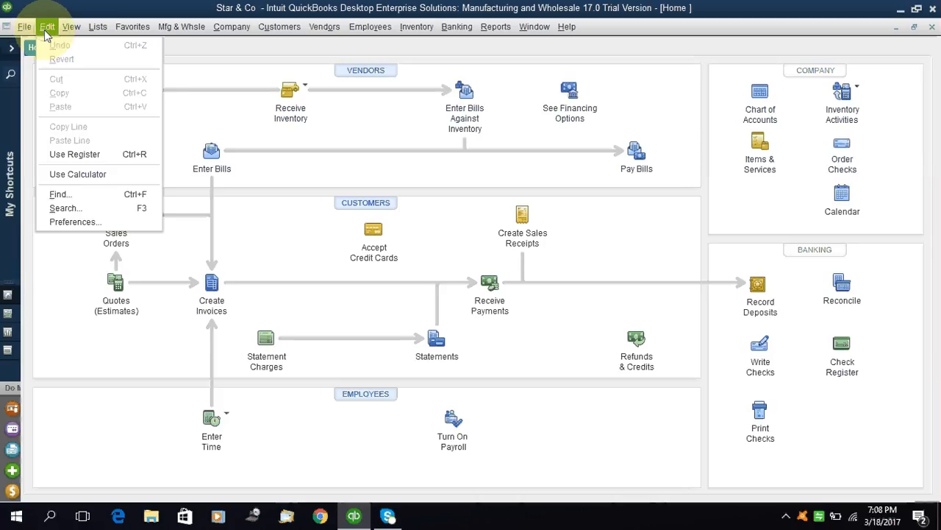
pyautogui.click(112, 224)
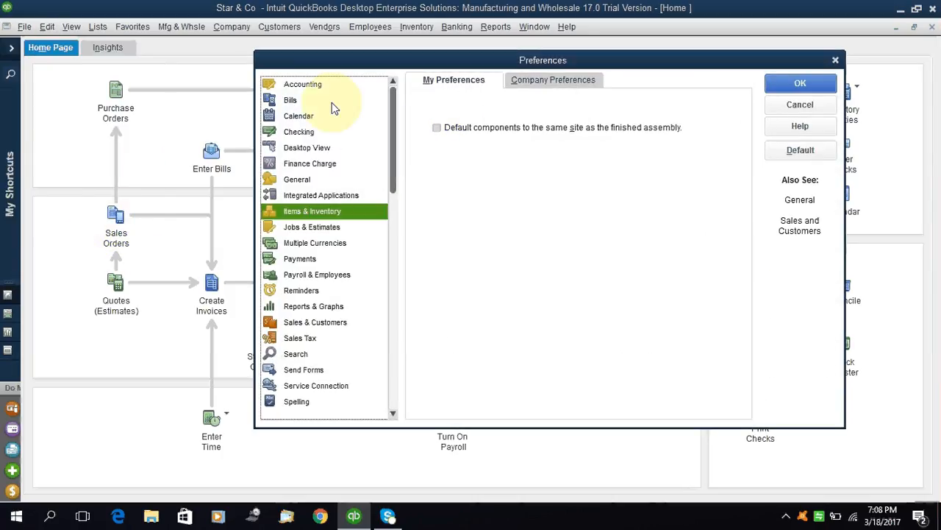
pyautogui.click(319, 87)
pyautogui.click(306, 98)
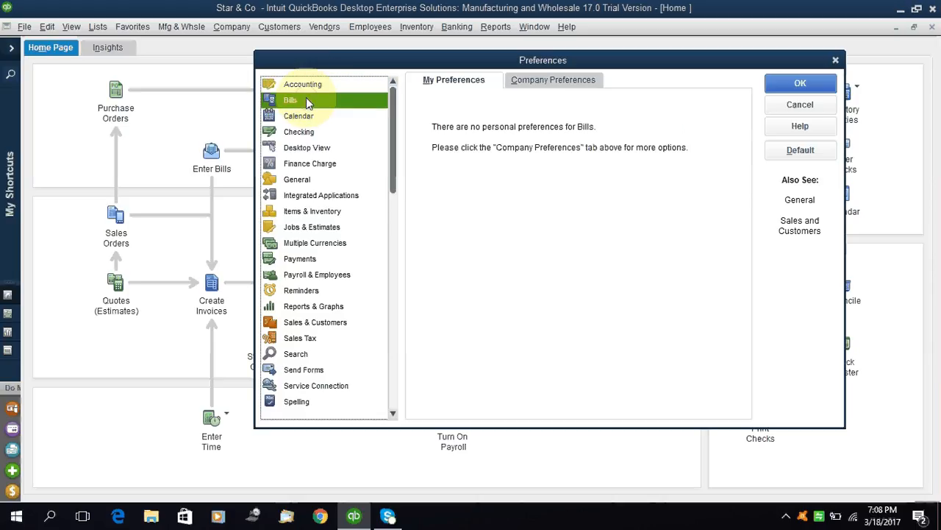
pyautogui.click(324, 213)
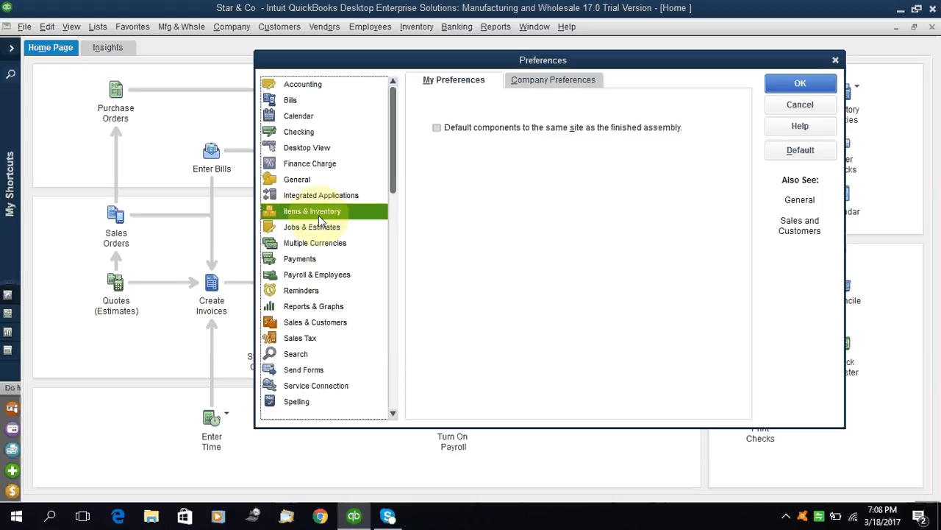
pyautogui.click(462, 85)
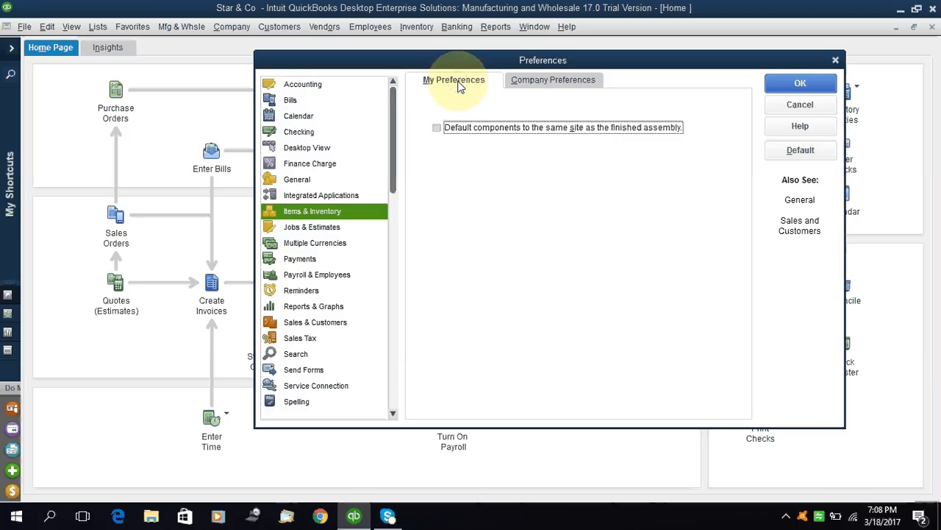
pyautogui.click(525, 88)
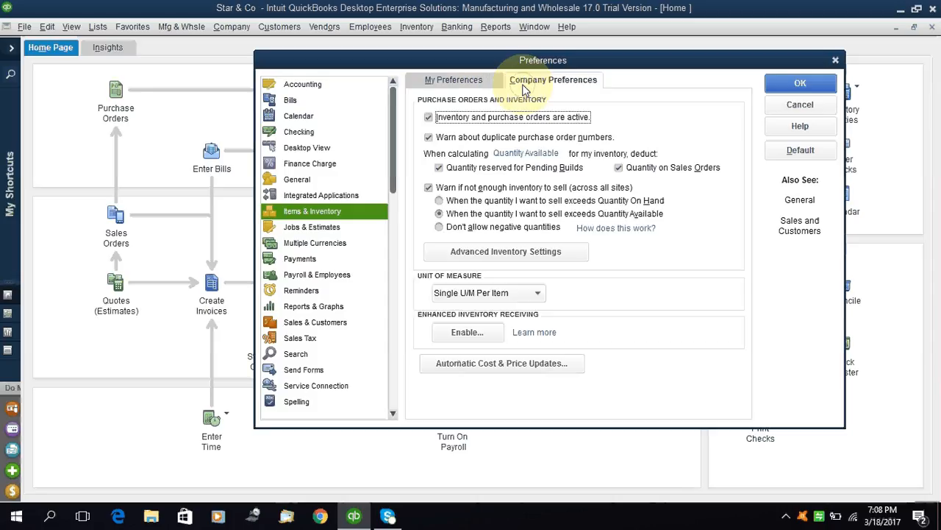
pyautogui.click(428, 119)
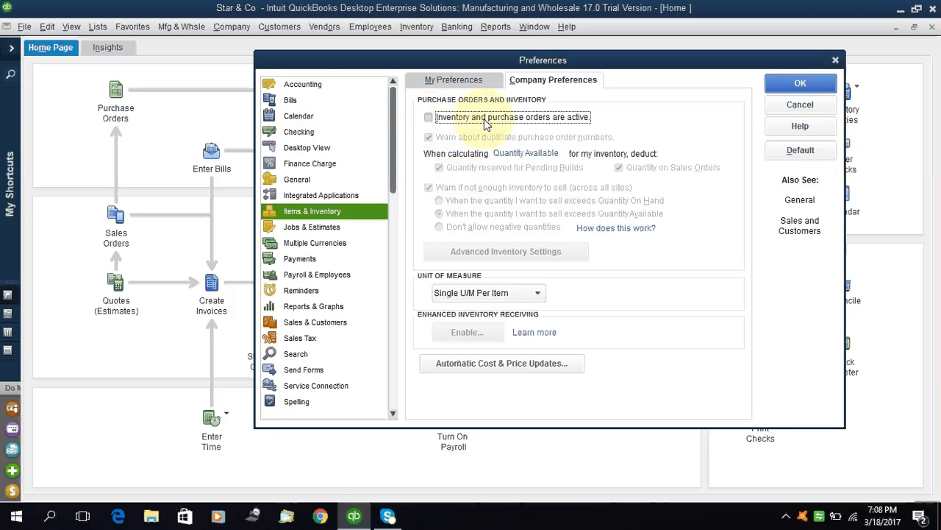
pyautogui.click(430, 119)
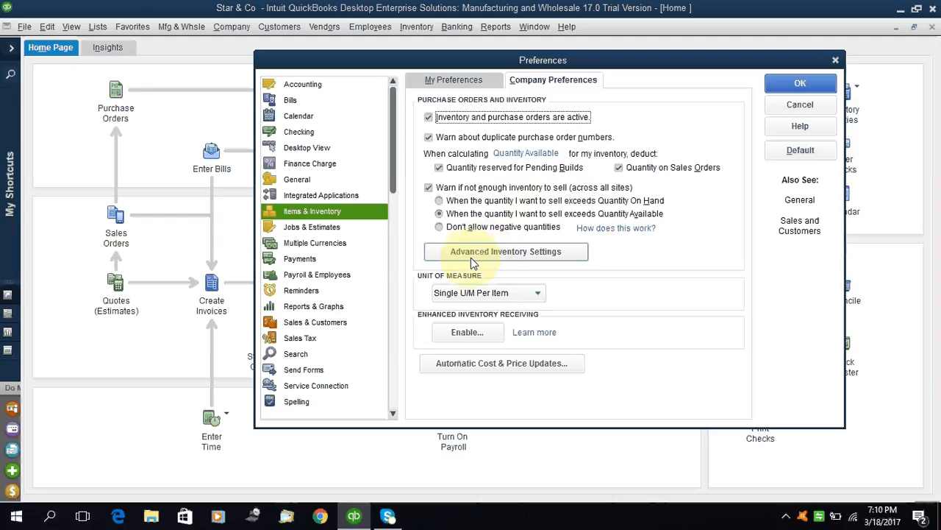
# In the advanced inventory settings, ensure bin location tracking within inventory sites is enabled, and save the preferences.
pyautogui.click(473, 263)
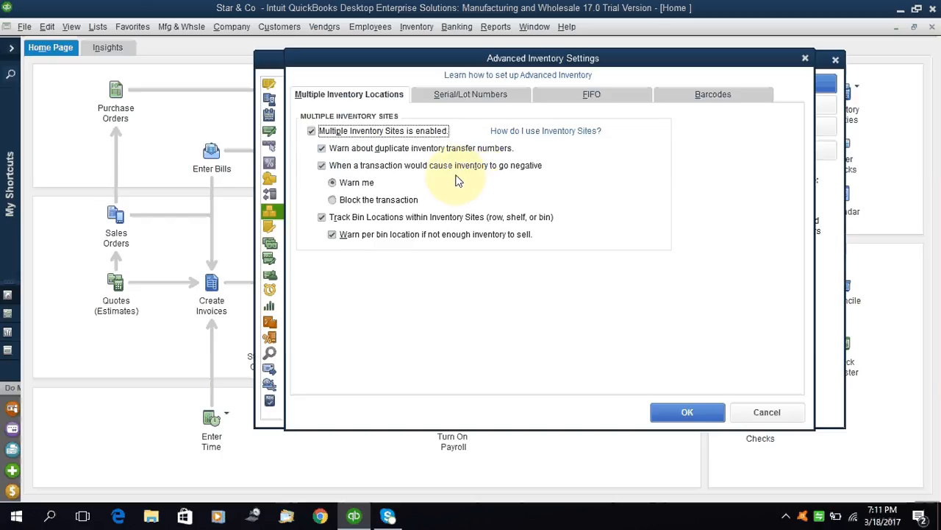
pyautogui.click(322, 217)
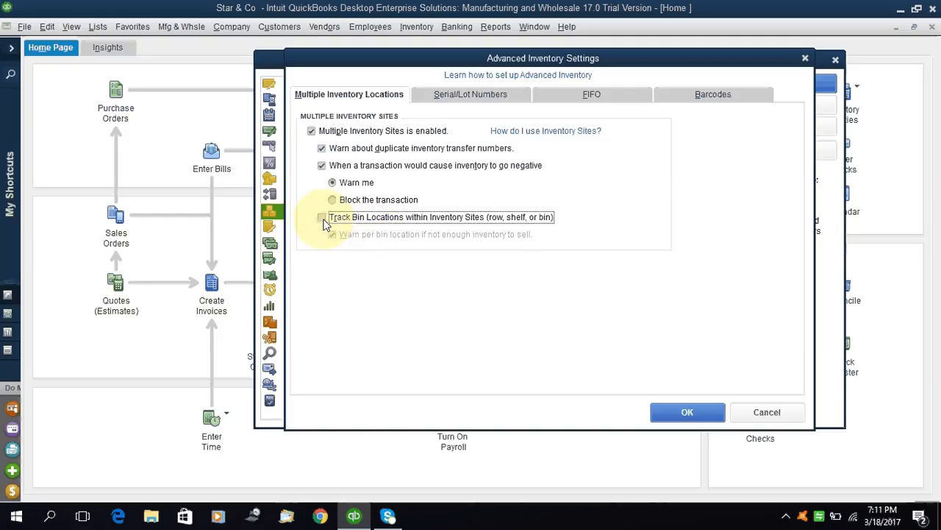
pyautogui.click(322, 218)
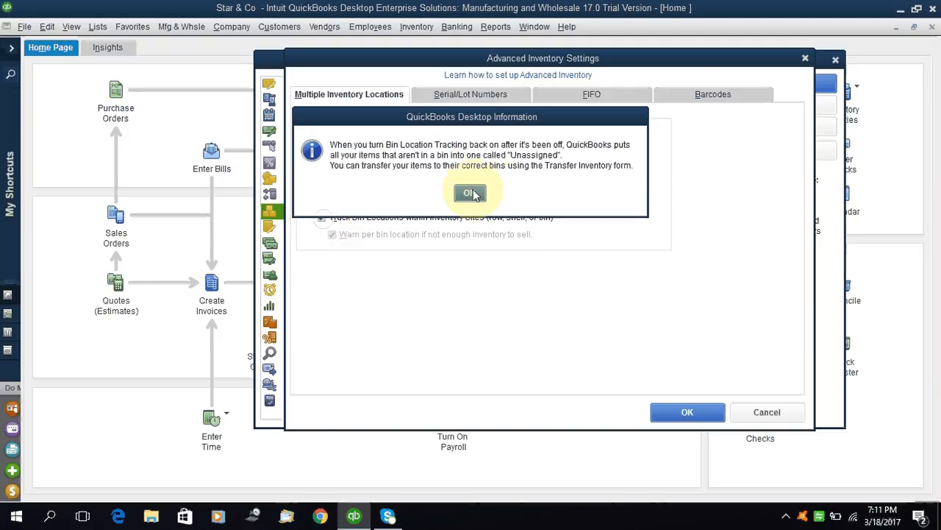
pyautogui.click(468, 194)
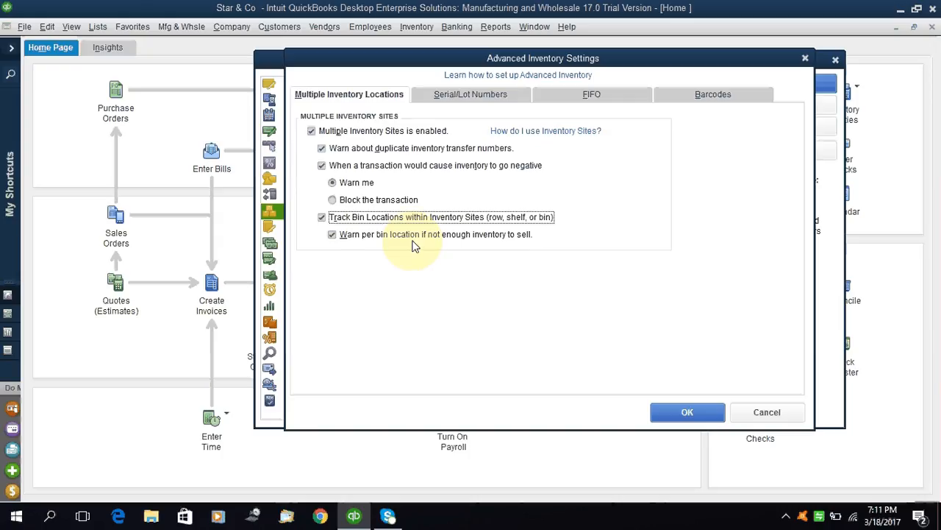
pyautogui.click(689, 414)
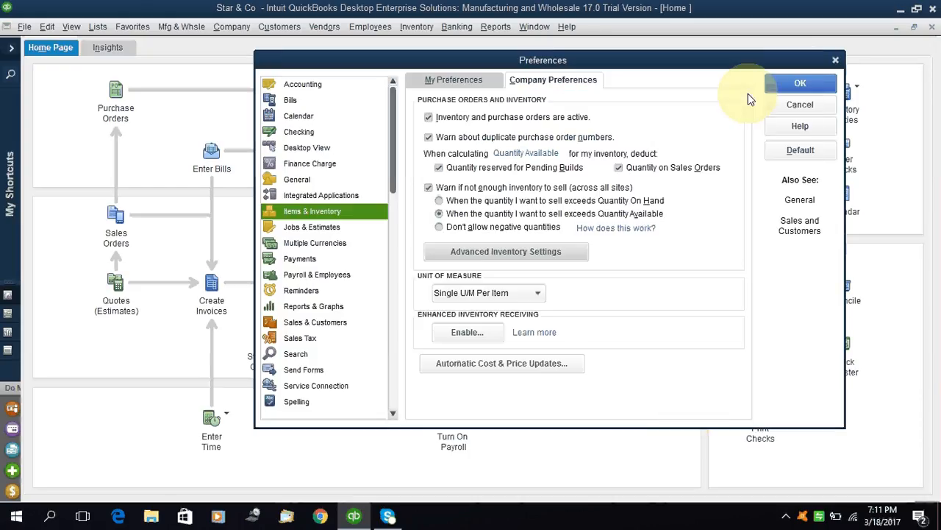
pyautogui.click(778, 87)
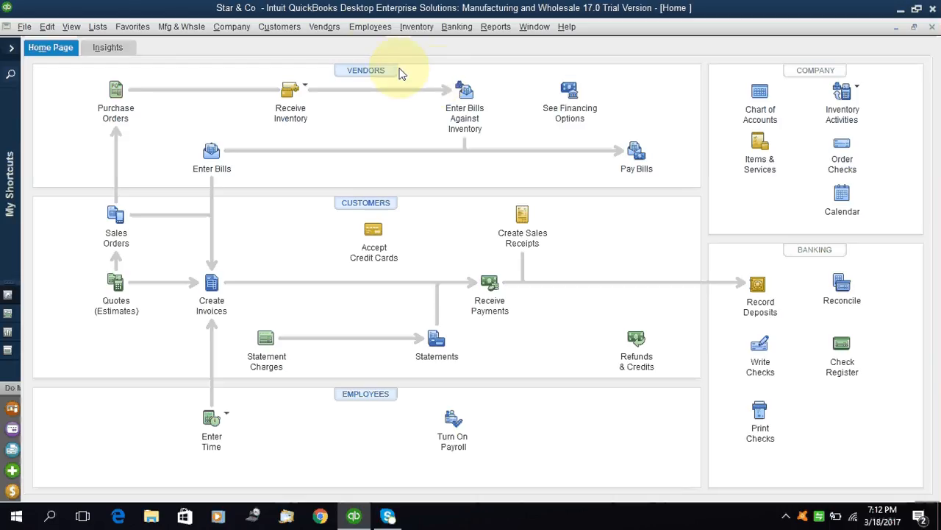
# Start a new item receipt without a bill and choose Sweet L.L.C as the vendor.
pyautogui.click(330, 26)
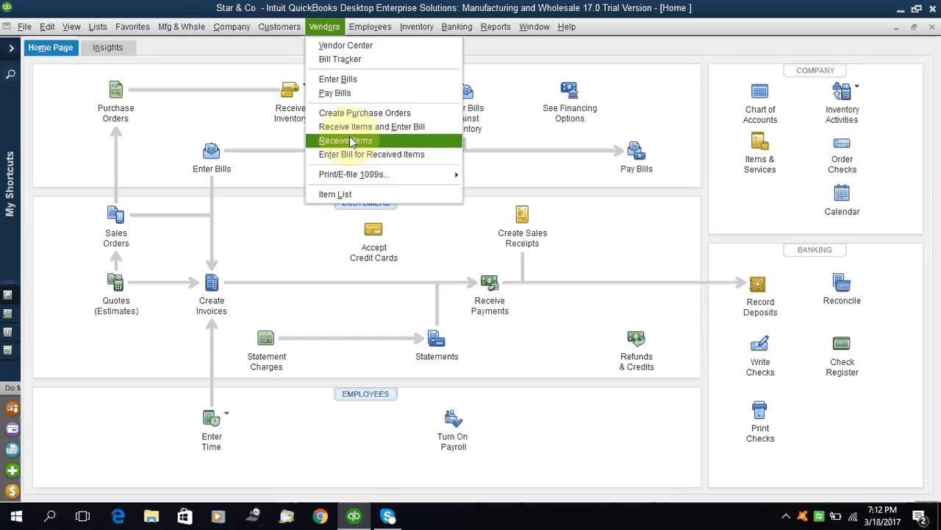
pyautogui.click(354, 143)
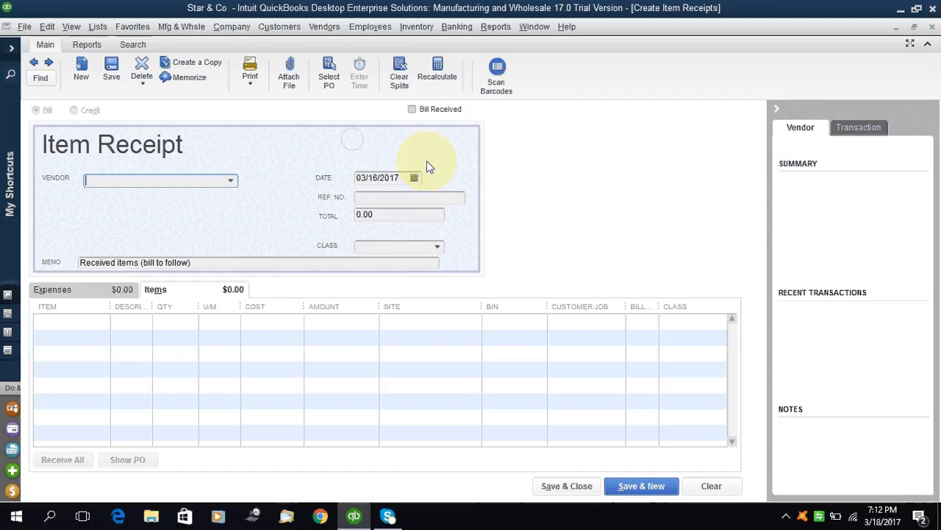
pyautogui.click(232, 181)
pyautogui.click(232, 182)
pyautogui.click(232, 182)
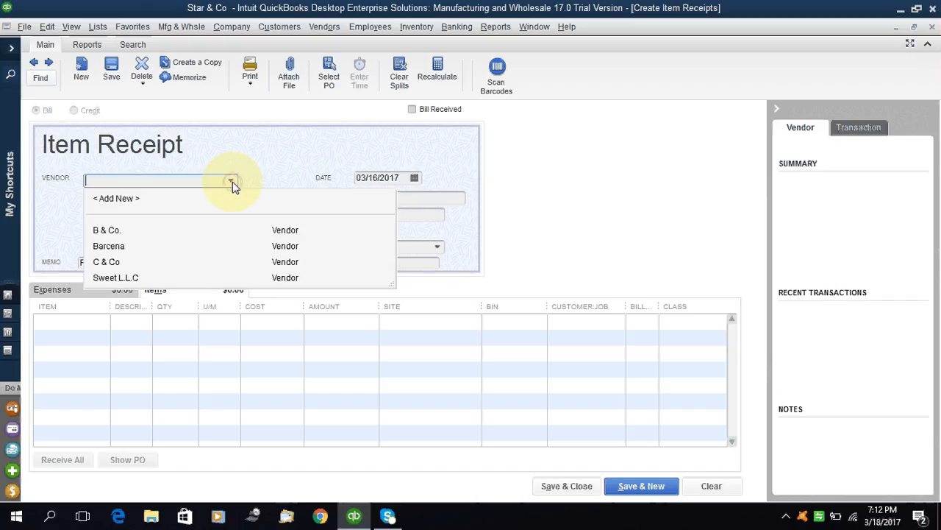
pyautogui.click(115, 278)
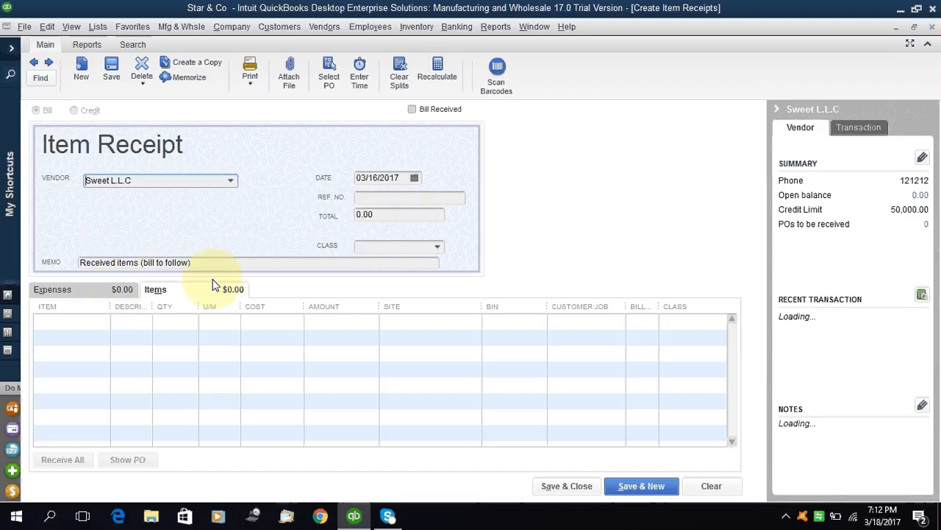
# Set the item receipt's date to 03/13/2017 and its reference number to 545o4.
pyautogui.click(414, 177)
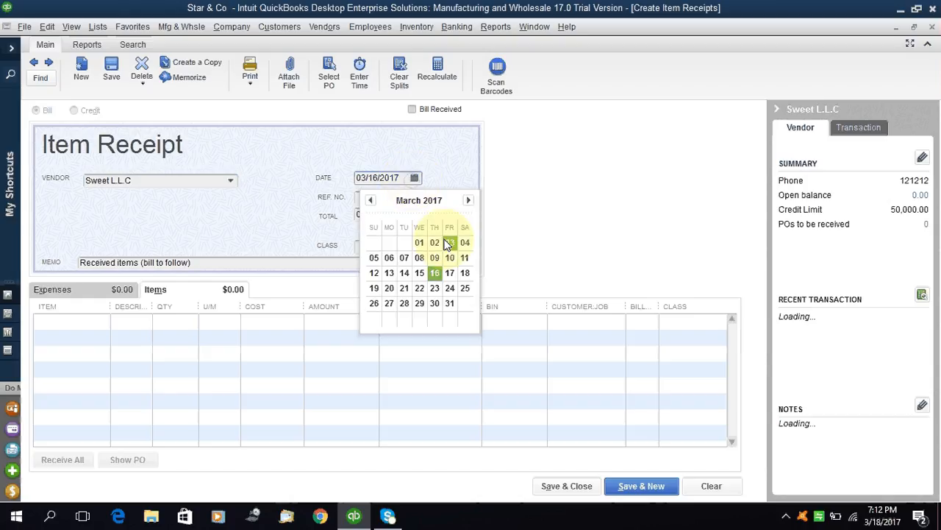
pyautogui.click(389, 273)
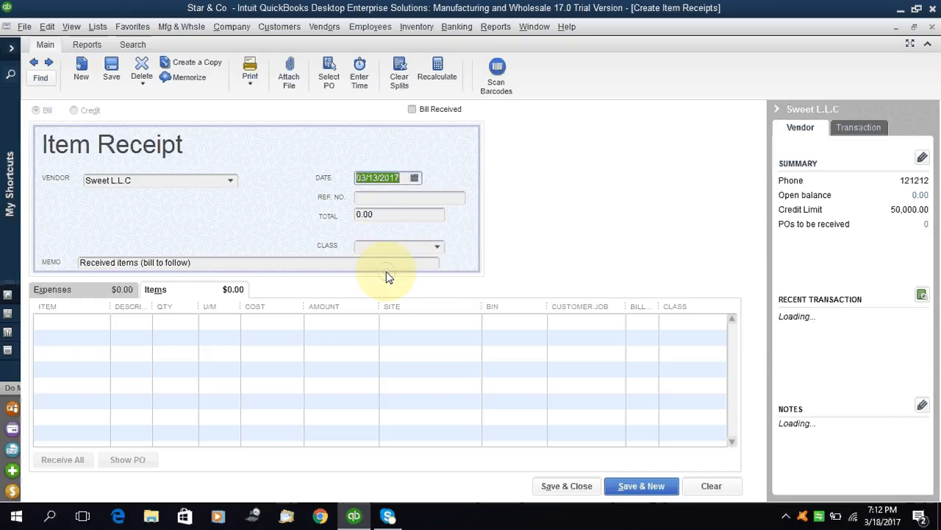
pyautogui.click(382, 200)
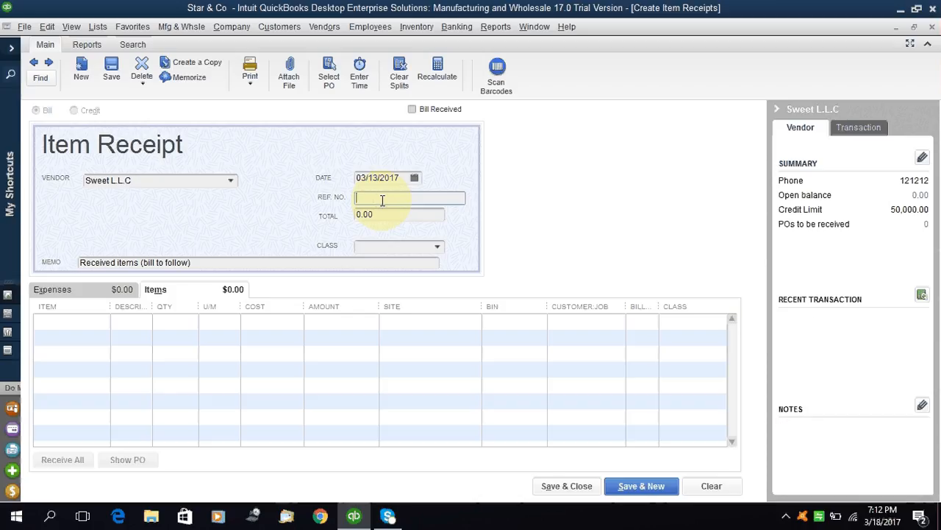
pyautogui.write('545o4')
pyautogui.press('Tab')
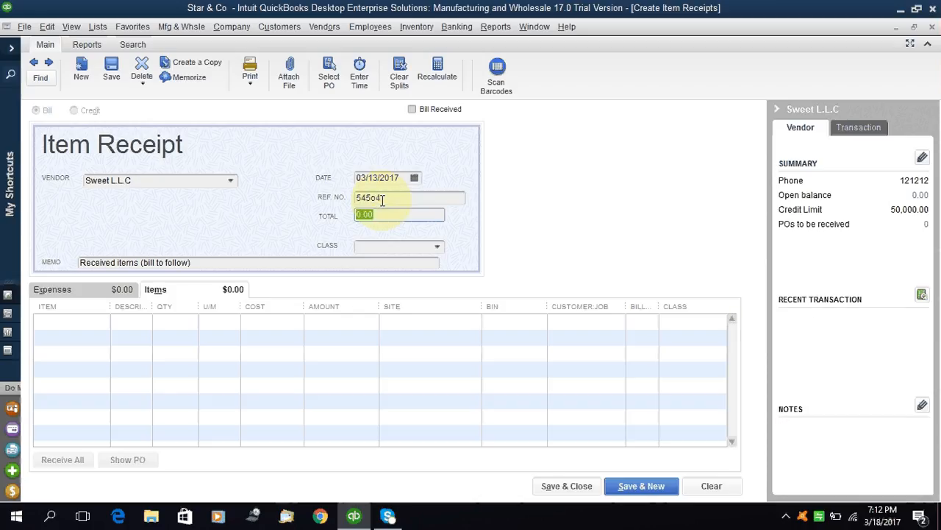
pyautogui.press('Tab')
# Assign the Processing Department class to the item receipt.
pyautogui.click(437, 247)
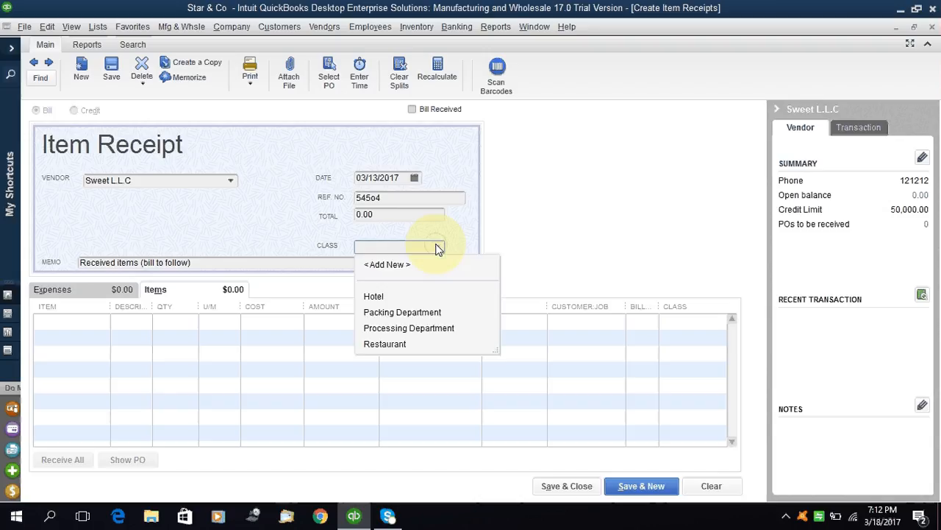
pyautogui.click(398, 312)
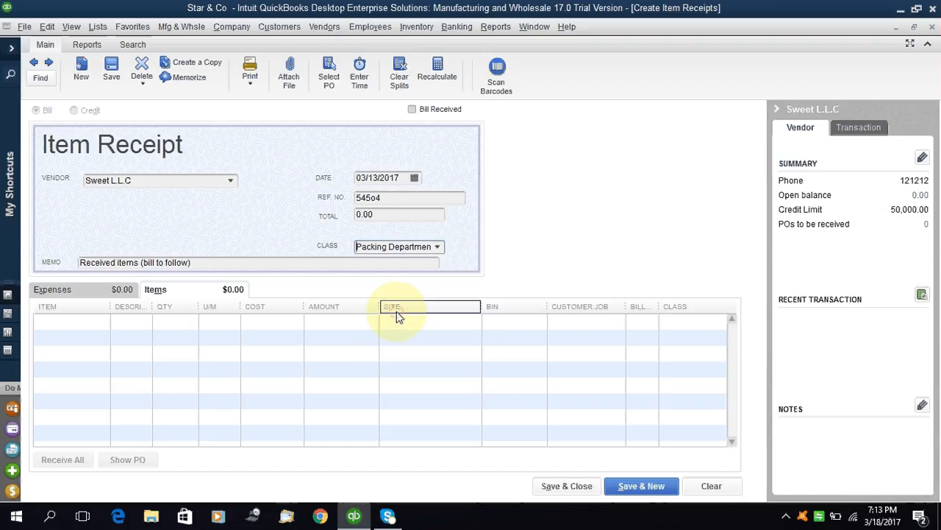
pyautogui.click(437, 247)
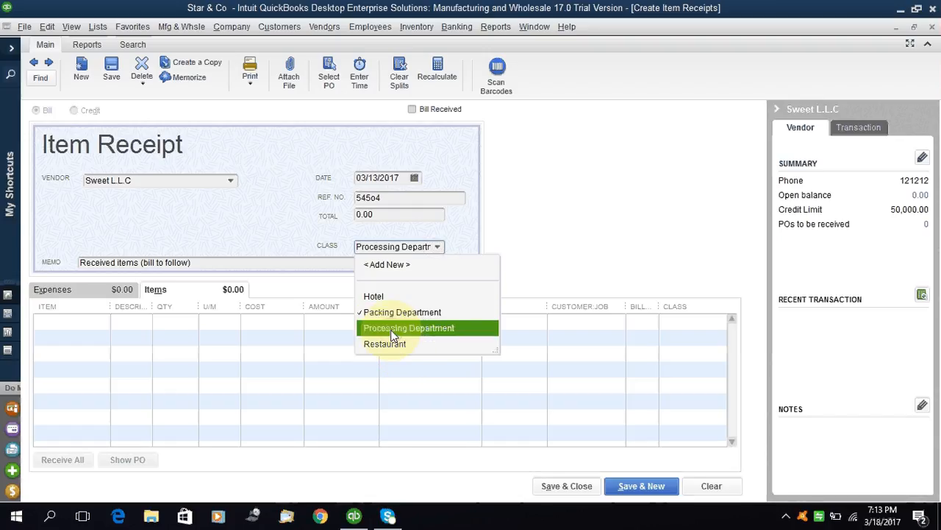
pyautogui.click(401, 328)
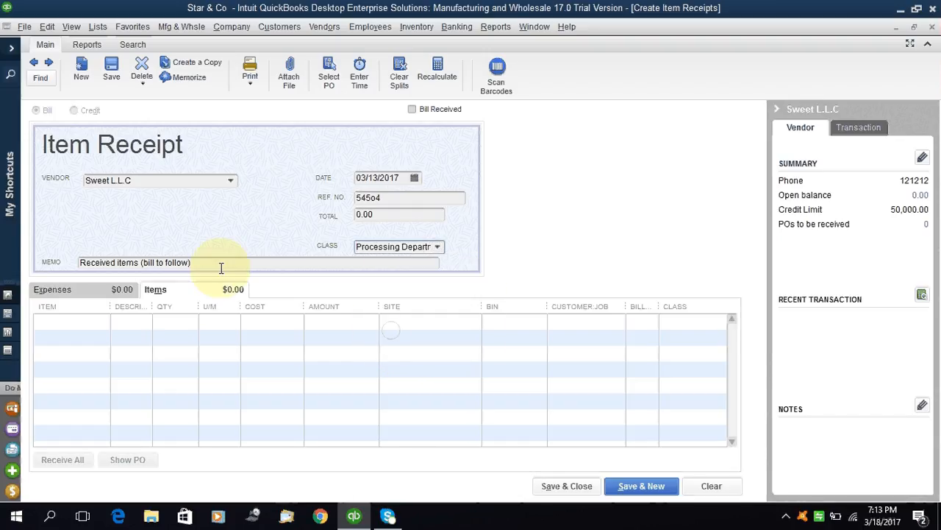
# Add the raw material Sugur to the first item line with a quantity of 200.
pyautogui.click(96, 319)
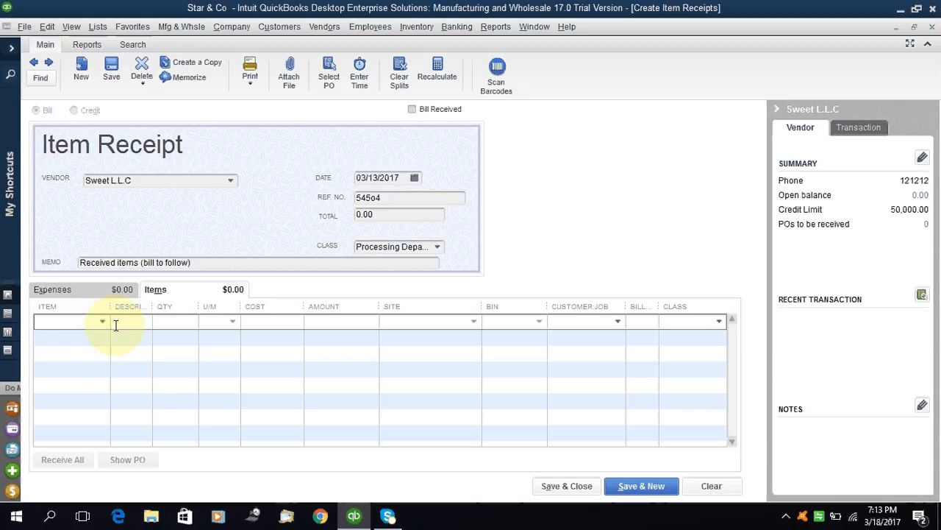
pyautogui.click(103, 321)
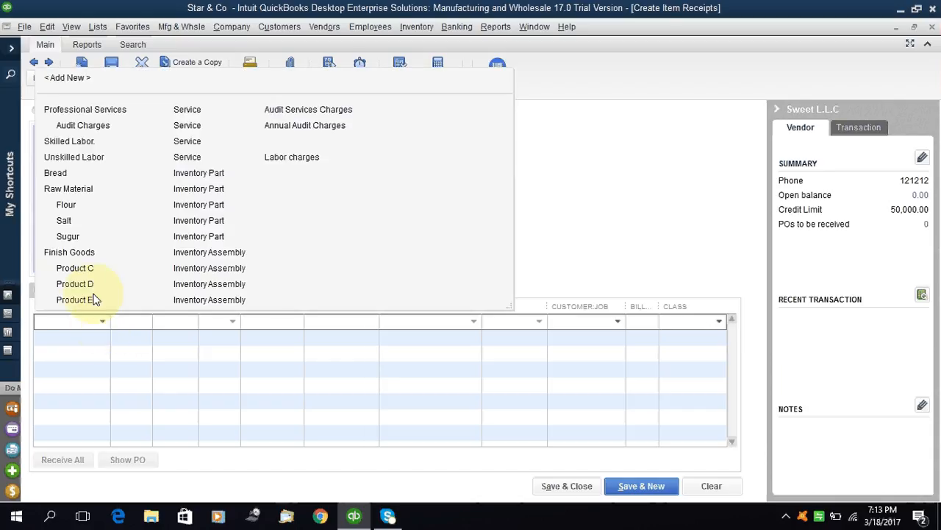
pyautogui.click(86, 239)
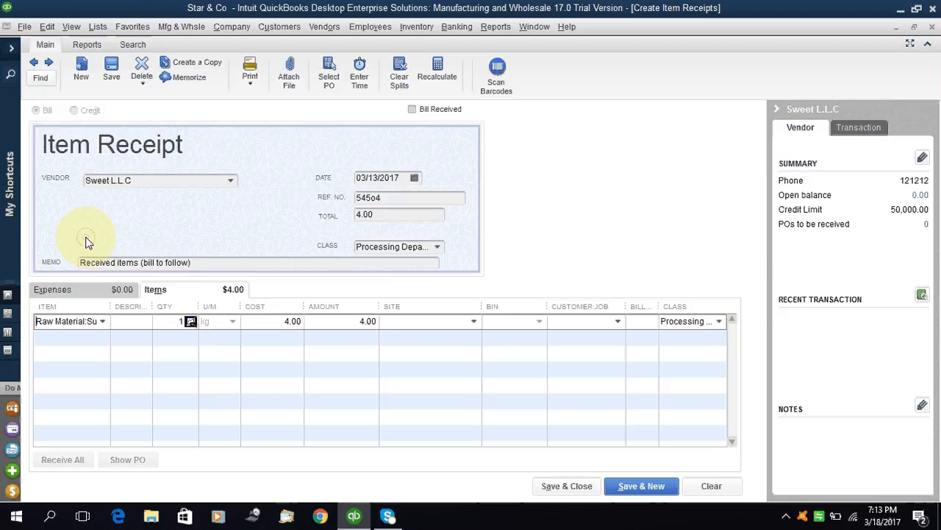
pyautogui.click(183, 322)
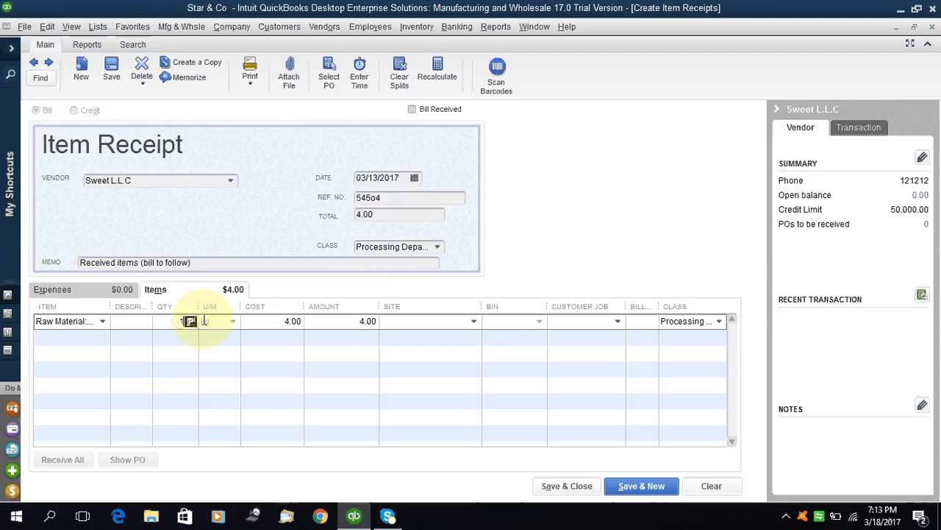
pyautogui.moveTo(172, 322); pyautogui.dragTo(205, 322)
pyautogui.write('200')
pyautogui.press('Tab')
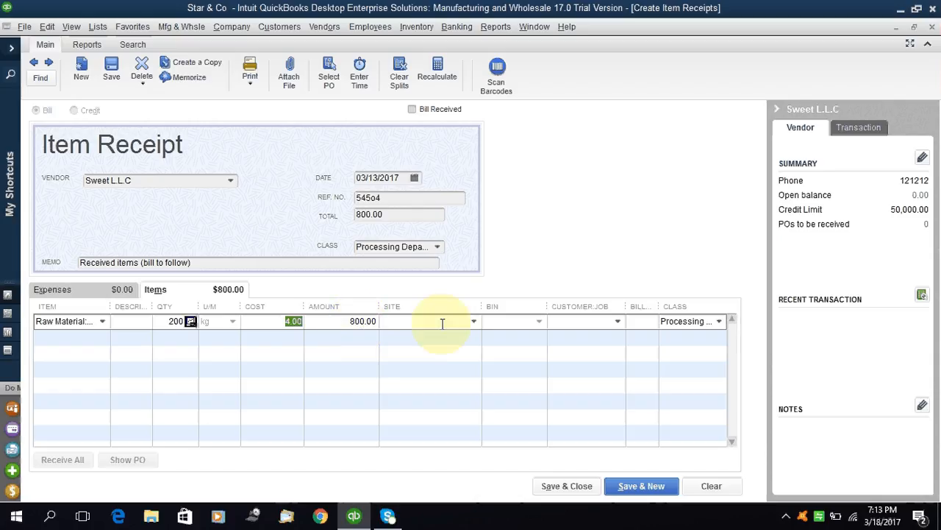
# Start a new inventory site from the Sugur line, naming it Site store with the description Abc city.
pyautogui.click(396, 310)
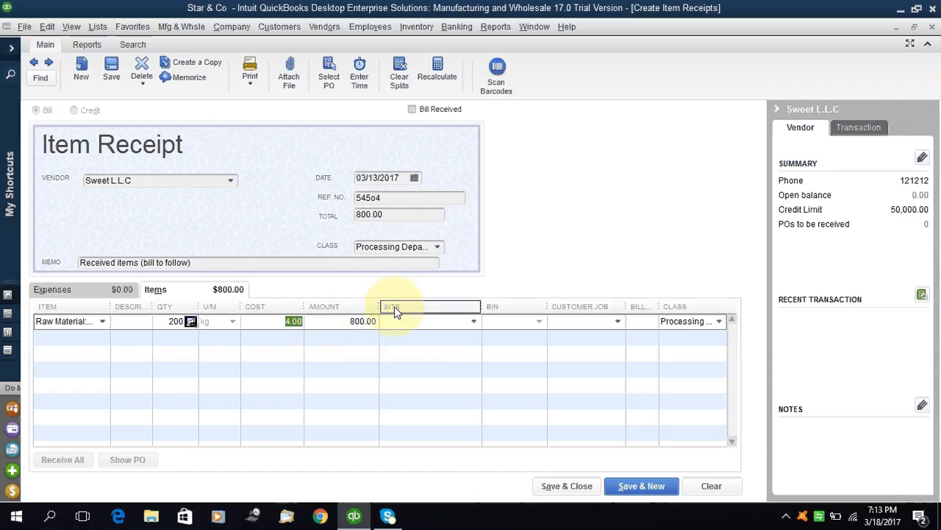
pyautogui.click(473, 322)
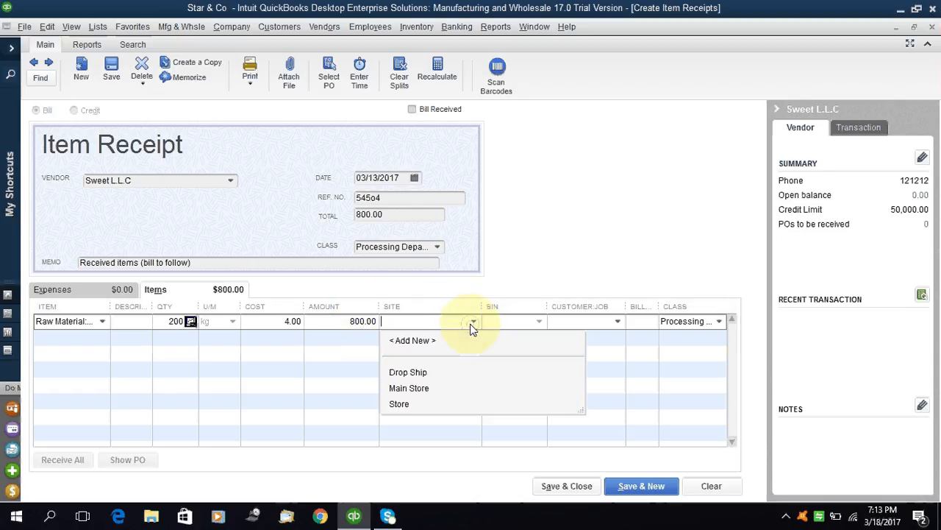
pyautogui.click(403, 347)
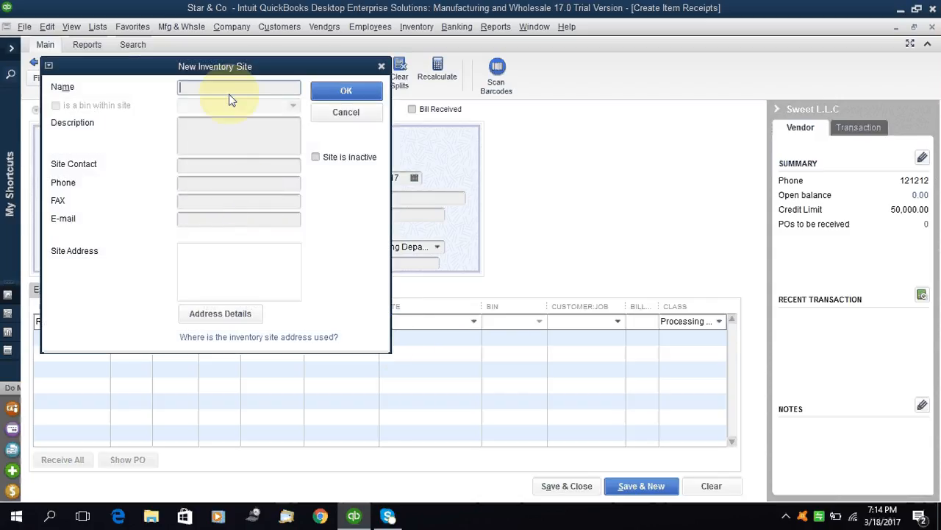
pyautogui.write('Site store')
pyautogui.click(240, 137)
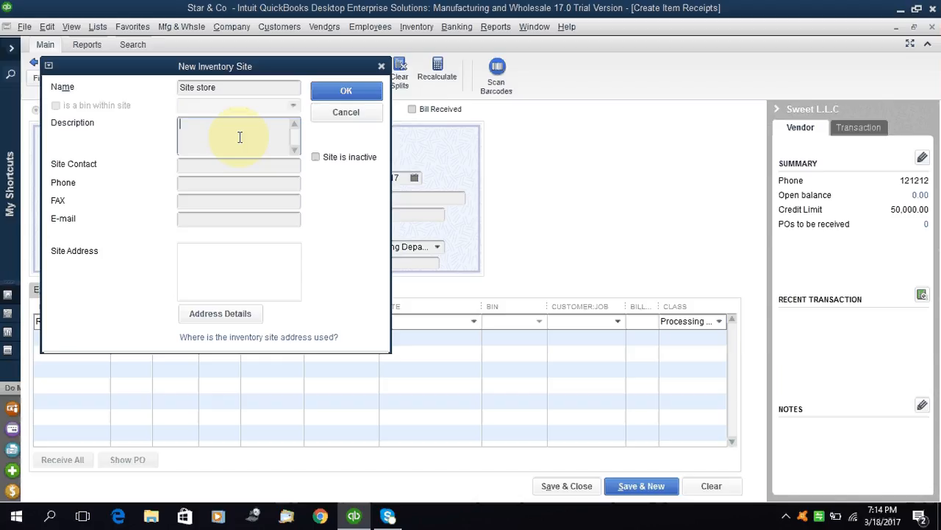
pyautogui.write('Abc city')
# Fill in the new site's contact name, phone number, fax number and e-mail address.
pyautogui.click(209, 165)
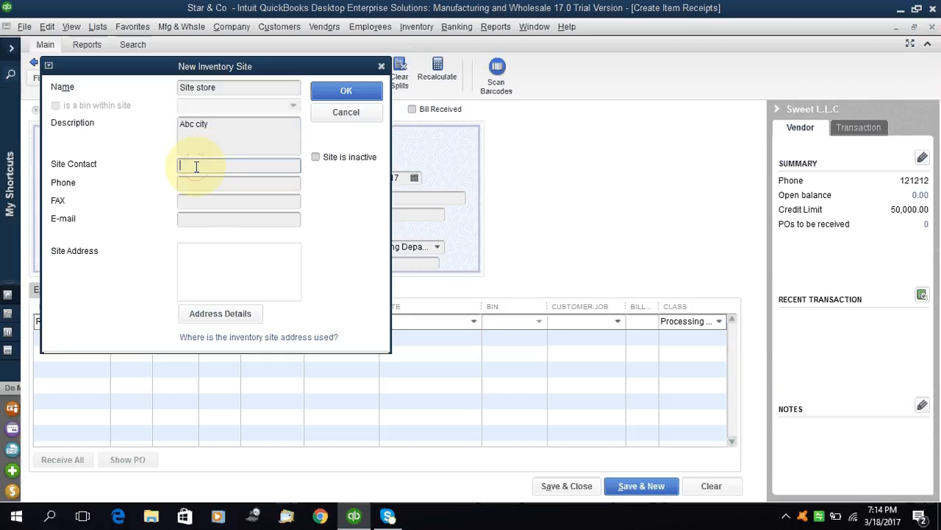
pyautogui.click(196, 182)
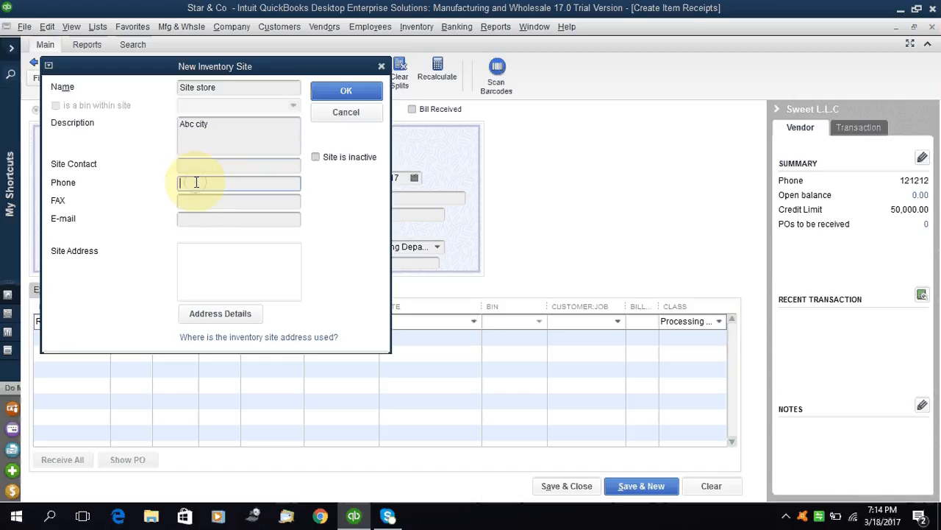
pyautogui.click(205, 202)
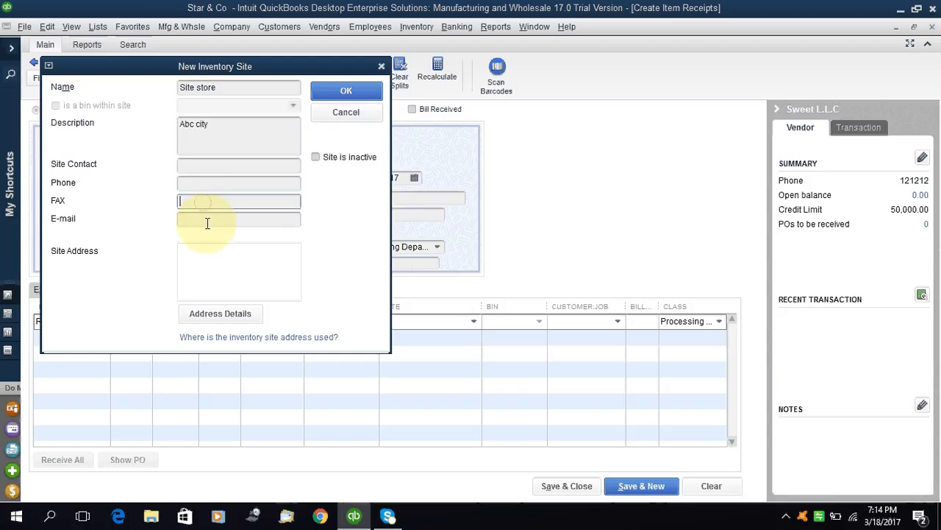
pyautogui.click(206, 219)
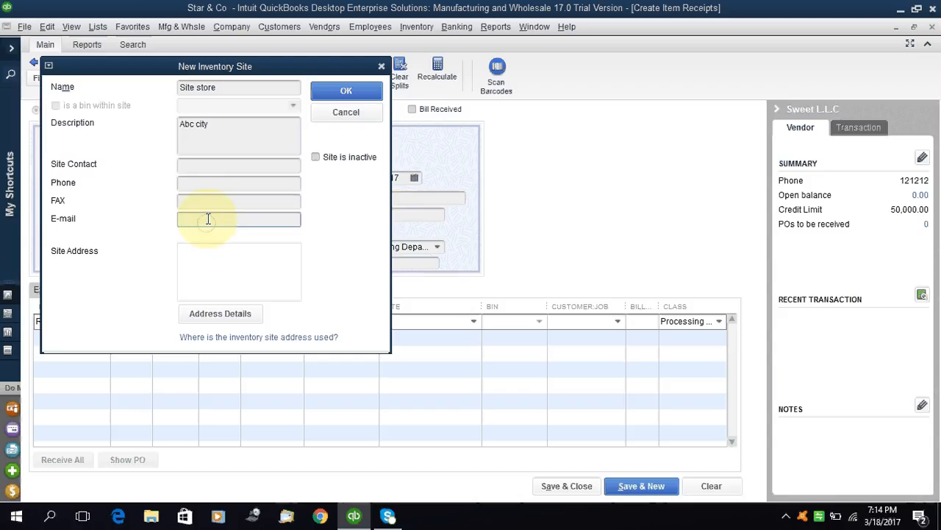
pyautogui.click(190, 170)
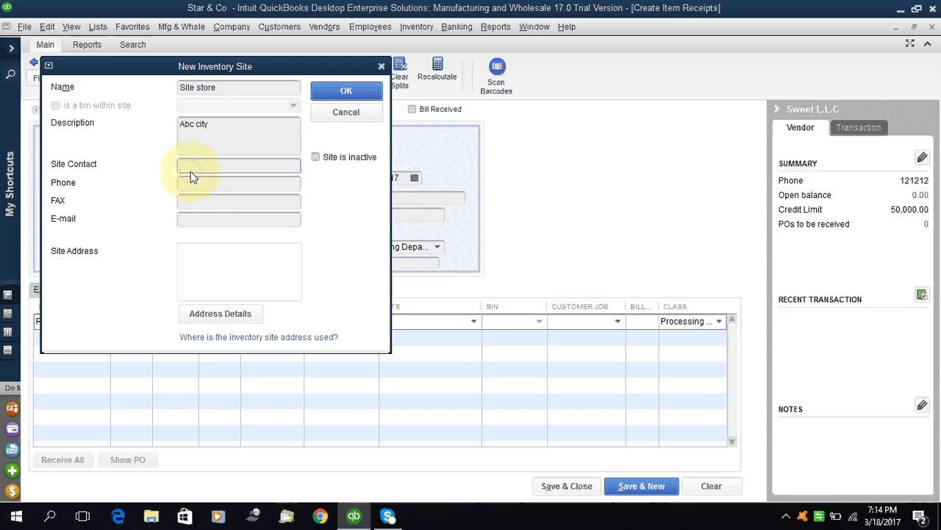
pyautogui.write('B')
pyautogui.press('BackSpace')
pyautogui.write('Bob')
pyautogui.press('Tab')
pyautogui.write('54354445')
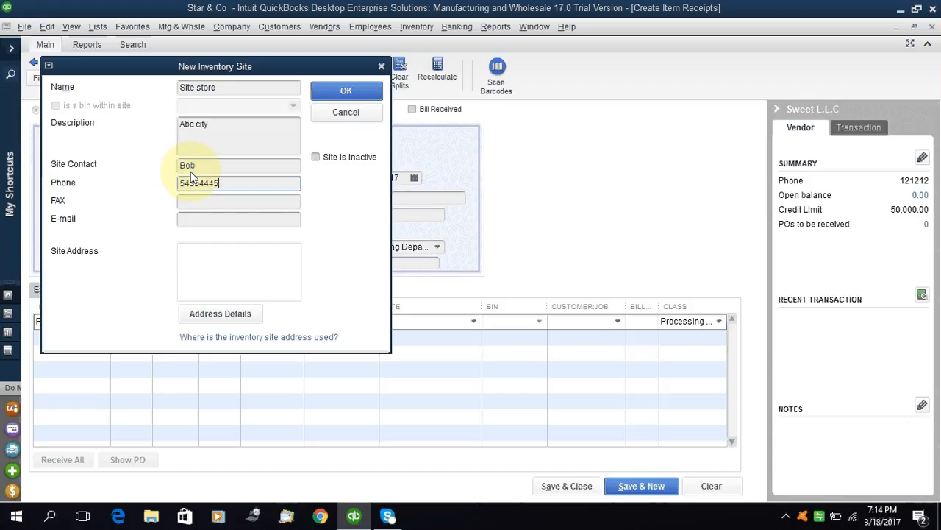
pyautogui.press('Tab')
pyautogui.write('34343')
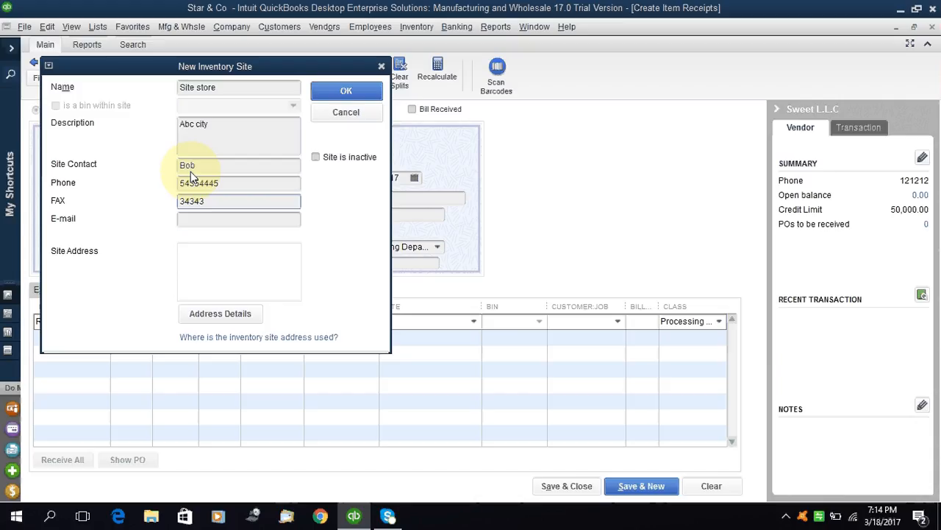
pyautogui.press('Tab')
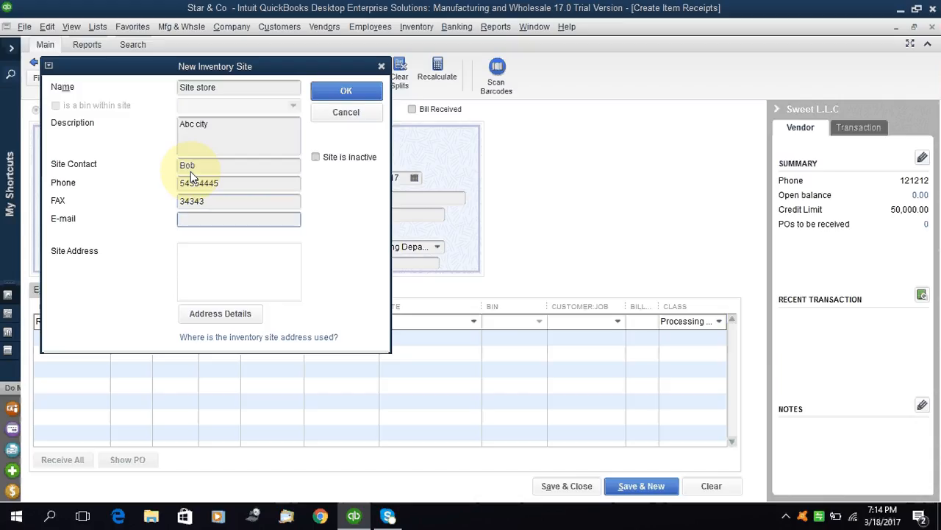
pyautogui.write('bob@bob.com')
pyautogui.press('Tab')
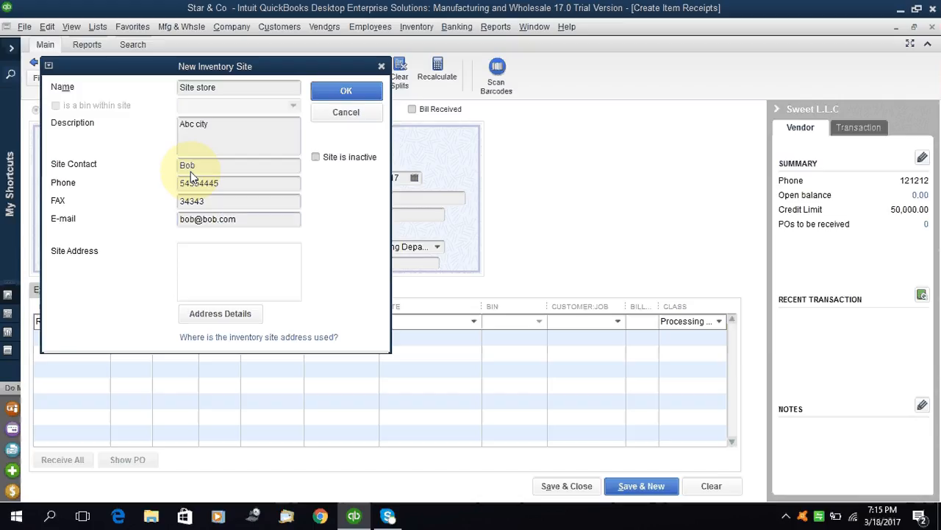
# Enter the site's address, accept its address details, and save the new inventory site to the item line.
pyautogui.write('abc city')
pyautogui.click(224, 317)
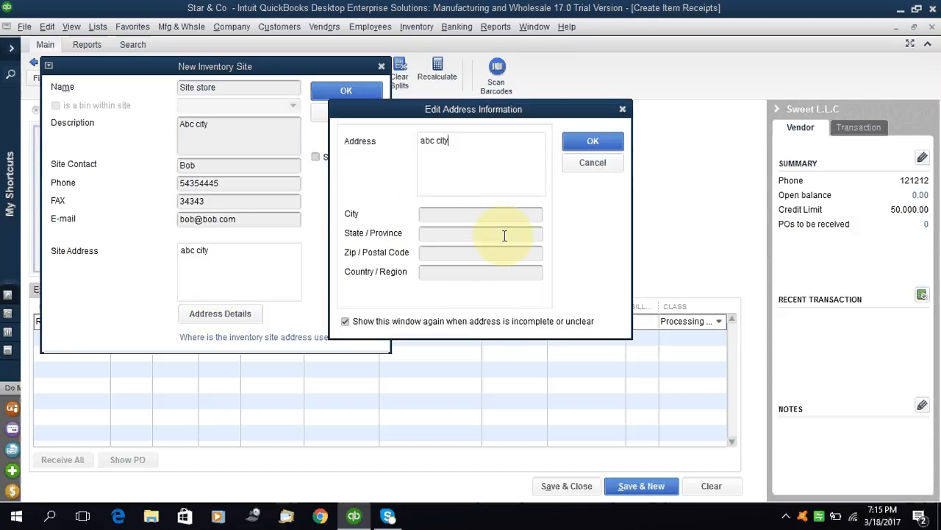
pyautogui.click(590, 143)
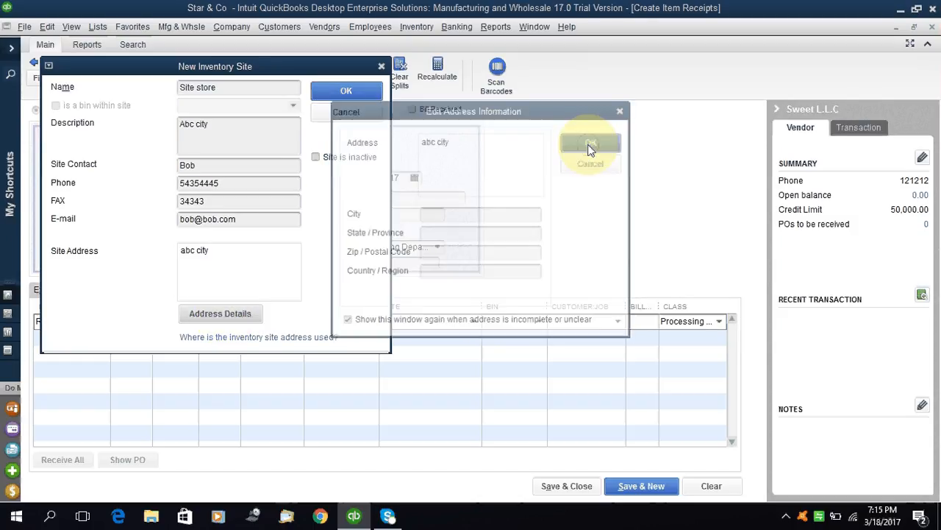
pyautogui.click(373, 98)
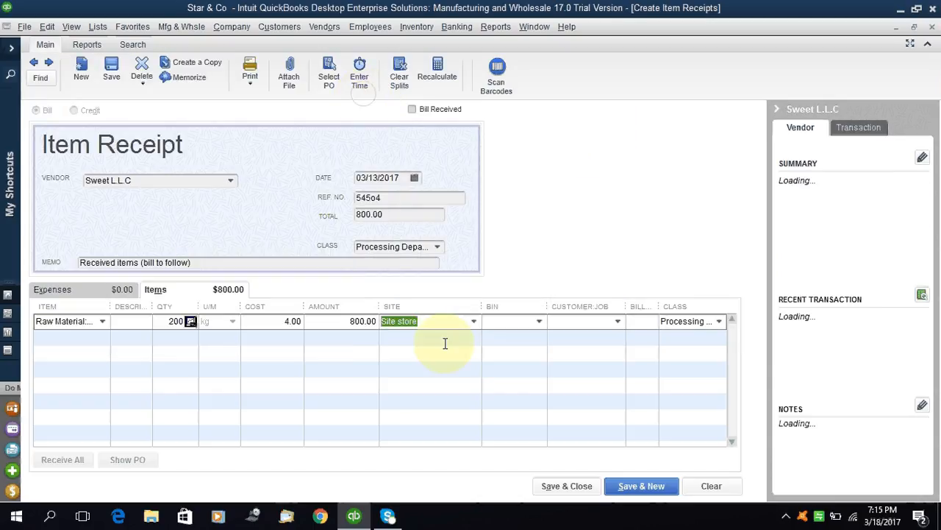
# Create a new bin named Rack-01-B-04 within Site store and assign it to the first item line.
pyautogui.click(538, 323)
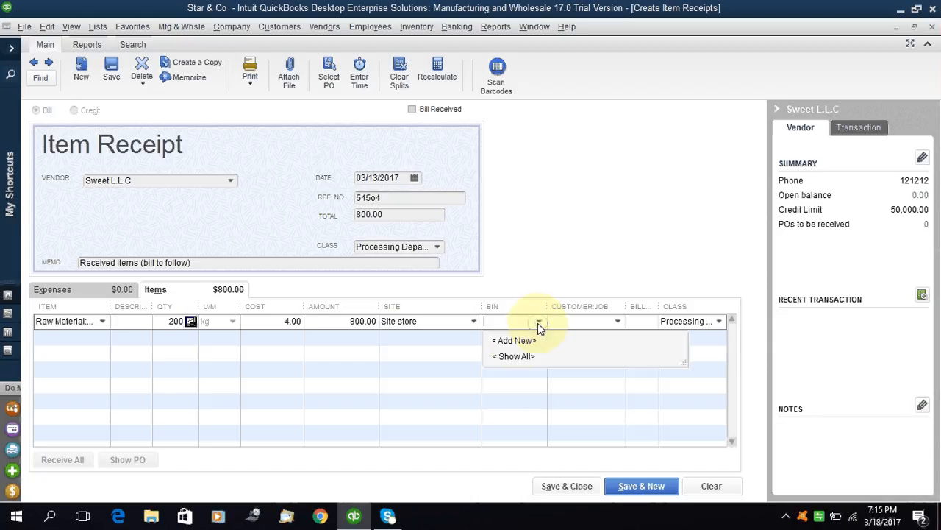
pyautogui.click(515, 341)
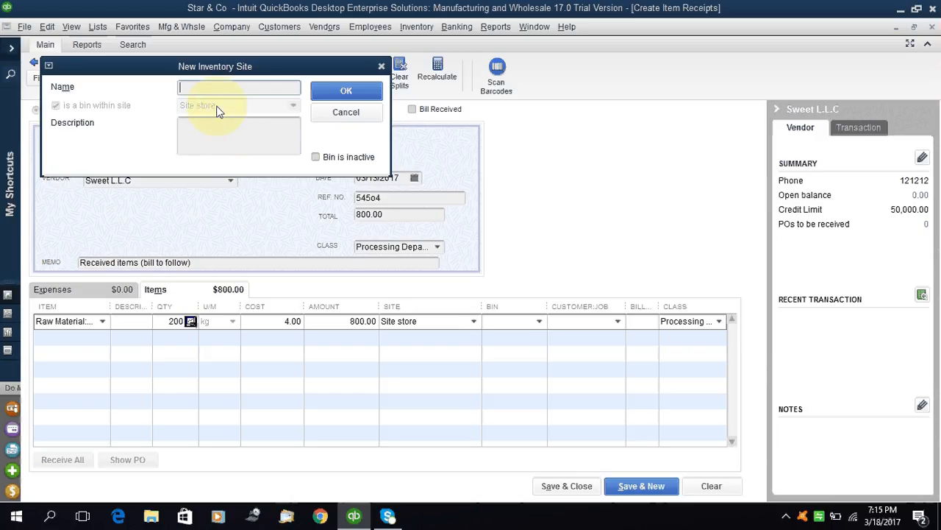
pyautogui.write('Rack-01 ')
pyautogui.write('B-04')
pyautogui.press('Left')
pyautogui.press('Left')
pyautogui.press('Left')
pyautogui.press('Left')
pyautogui.press('BackSpace')
pyautogui.write('-')
pyautogui.click(217, 131)
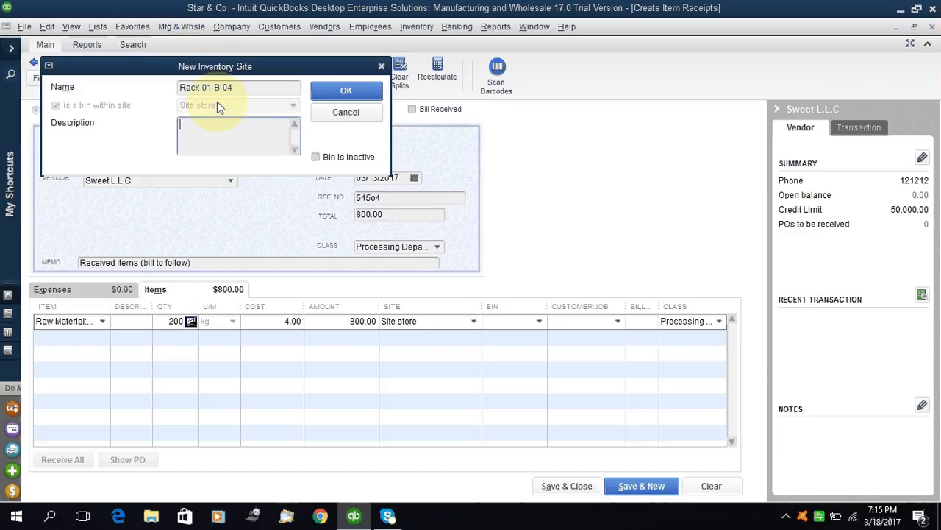
pyautogui.click(345, 91)
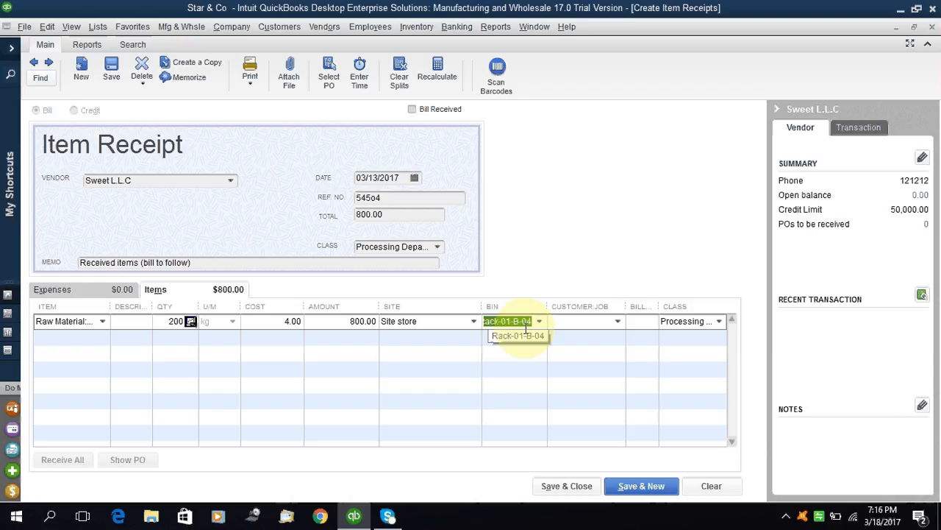
# Add the raw material Sugur to the second item line with a quantity of 150.
pyautogui.click(101, 335)
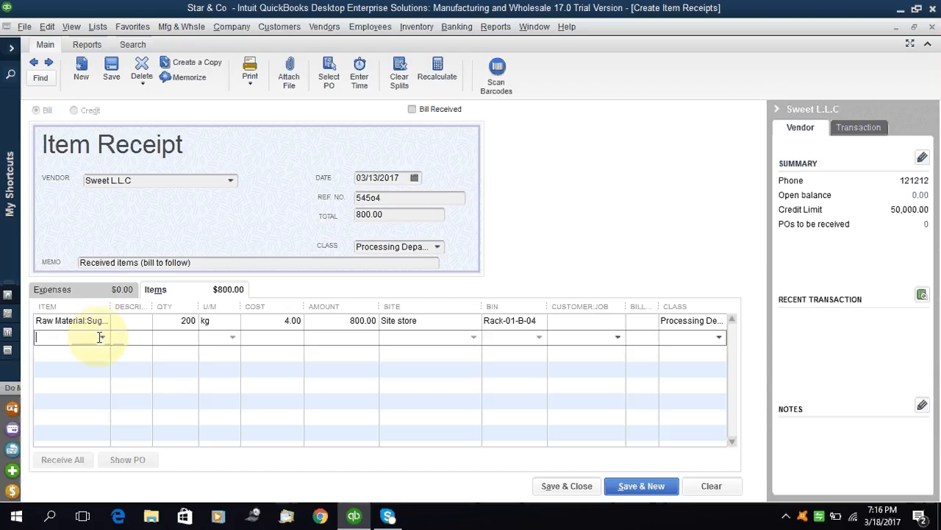
pyautogui.click(103, 337)
pyautogui.write('su')
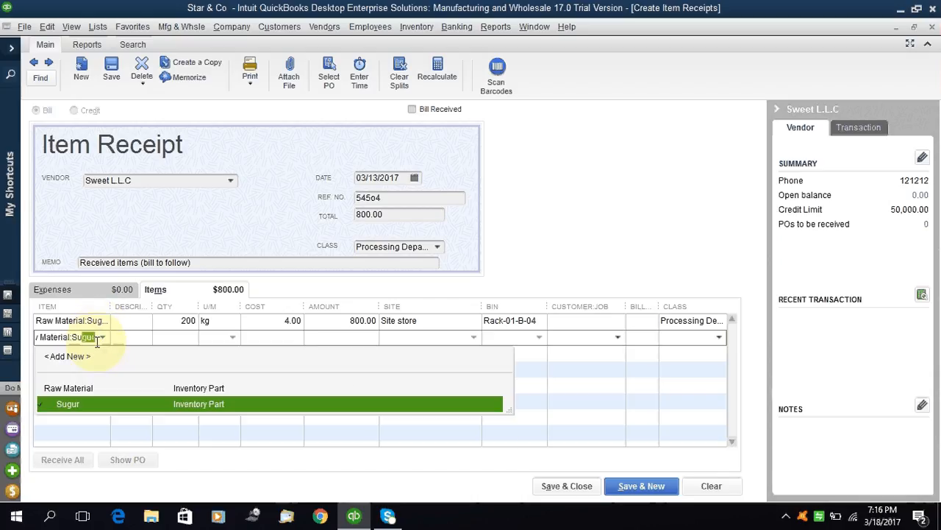
pyautogui.press('Tab')
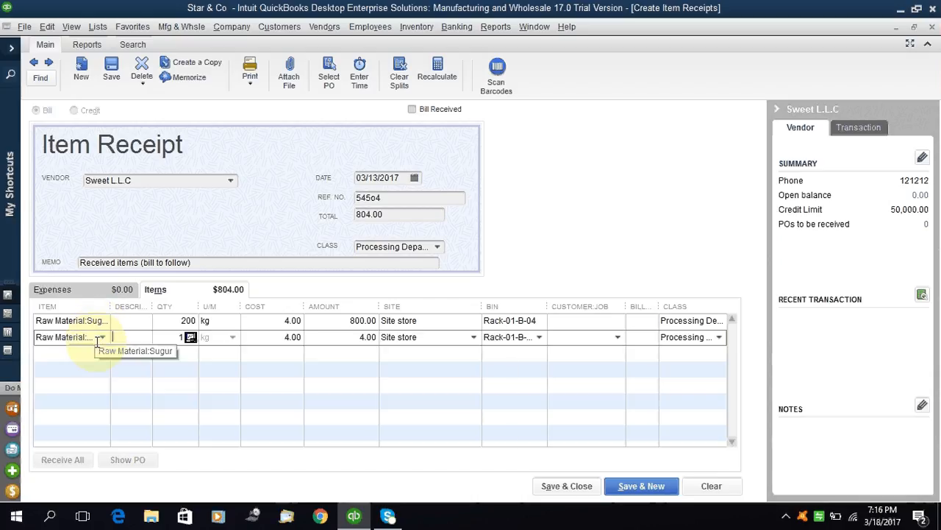
pyautogui.click(128, 338)
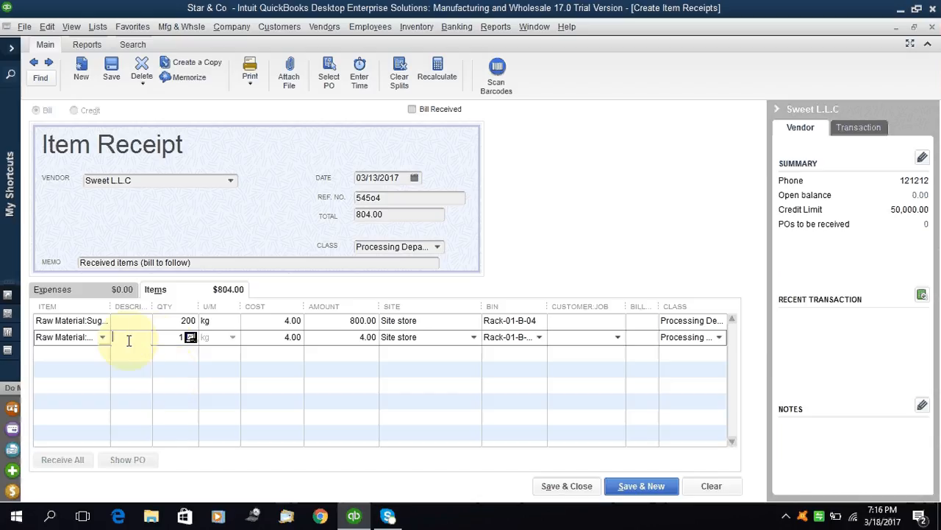
pyautogui.click(168, 338)
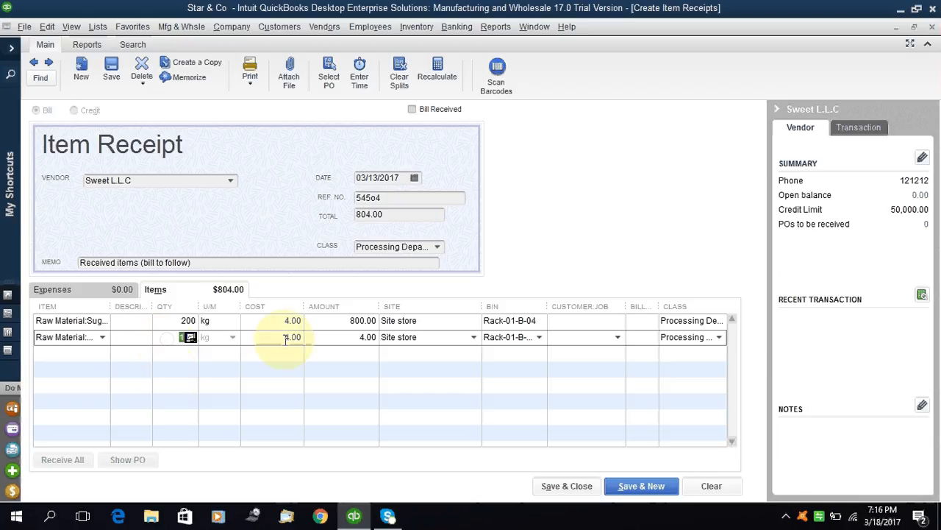
pyautogui.write('150')
pyautogui.click(285, 339)
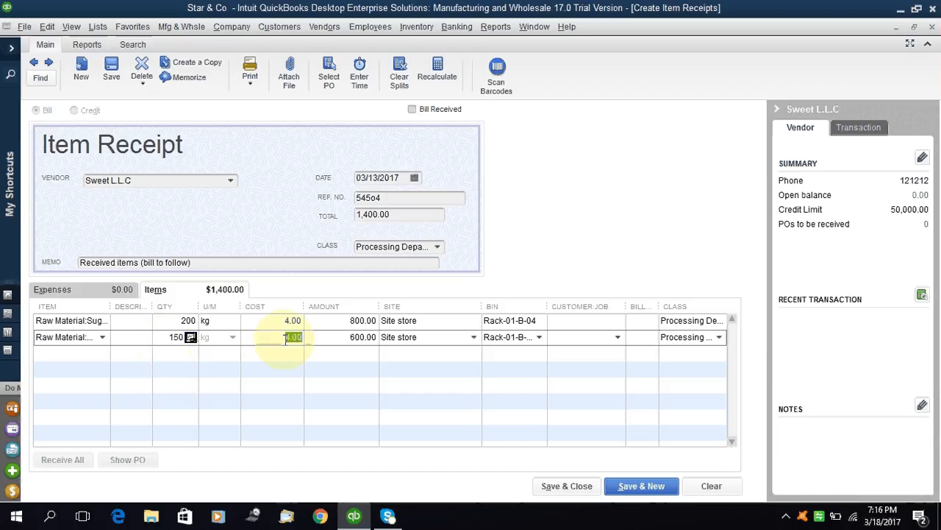
# Set the second line's site to Main Store, and save and close the item receipt.
pyautogui.press('Tab')
pyautogui.press('Tab')
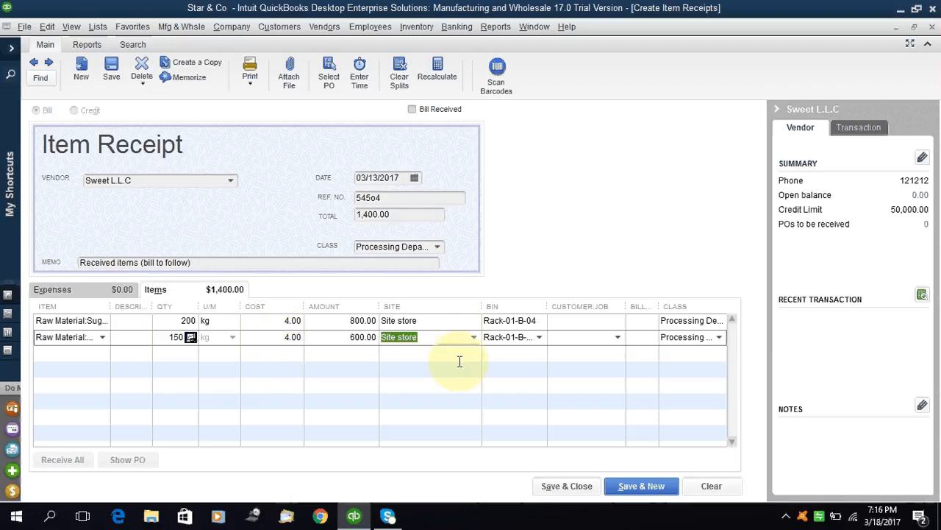
pyautogui.click(474, 340)
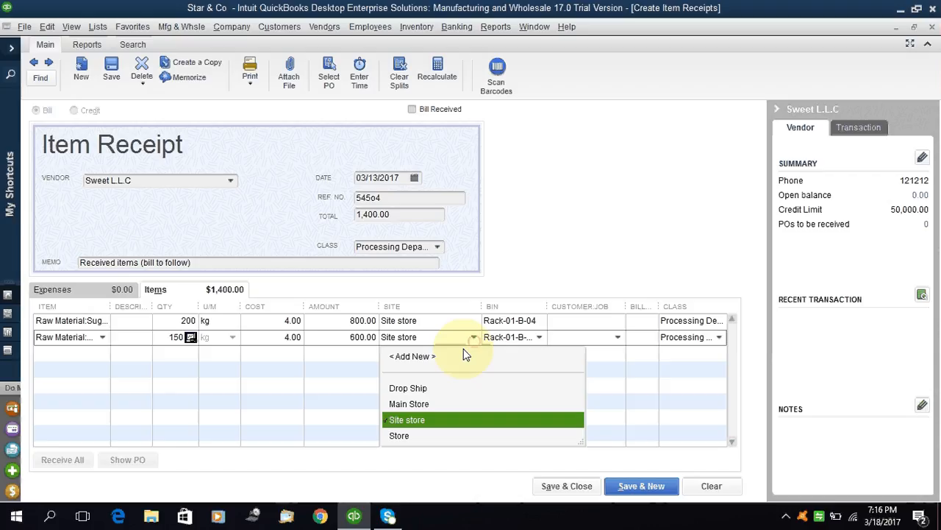
pyautogui.click(415, 404)
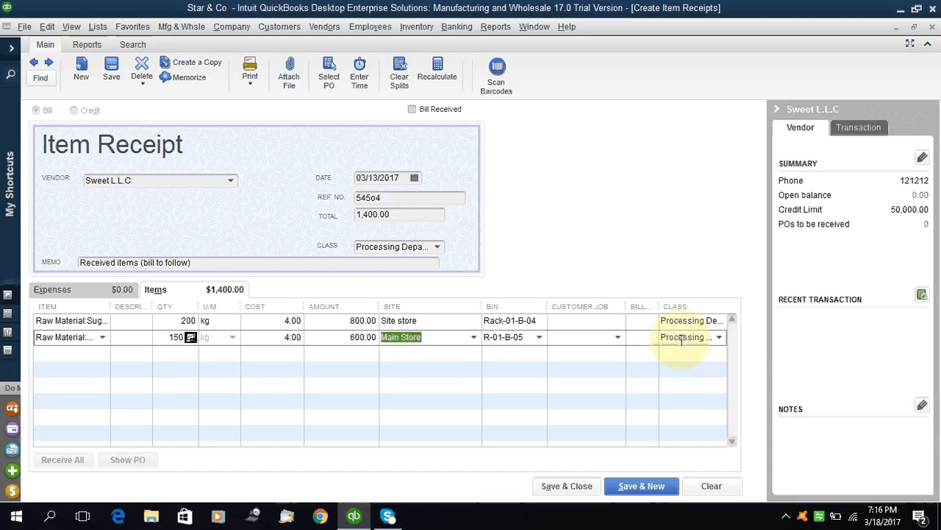
pyautogui.click(629, 491)
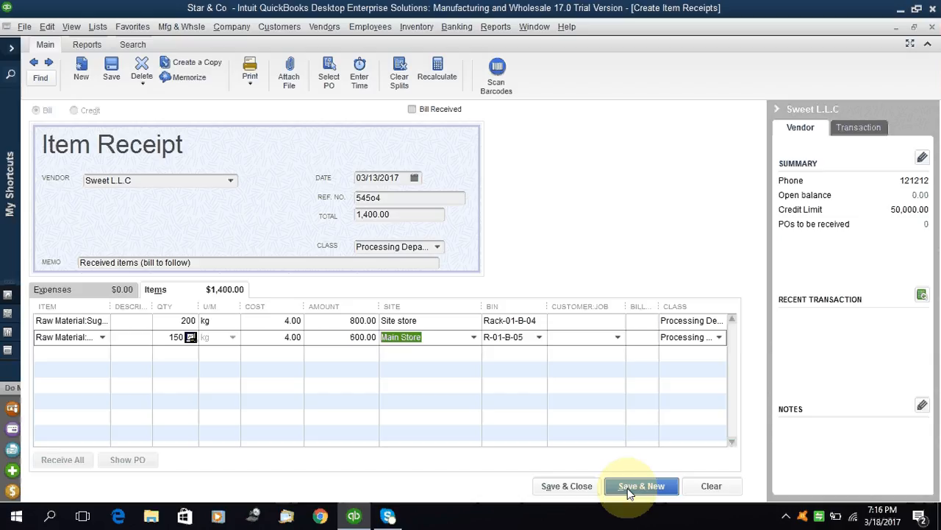
pyautogui.click(567, 488)
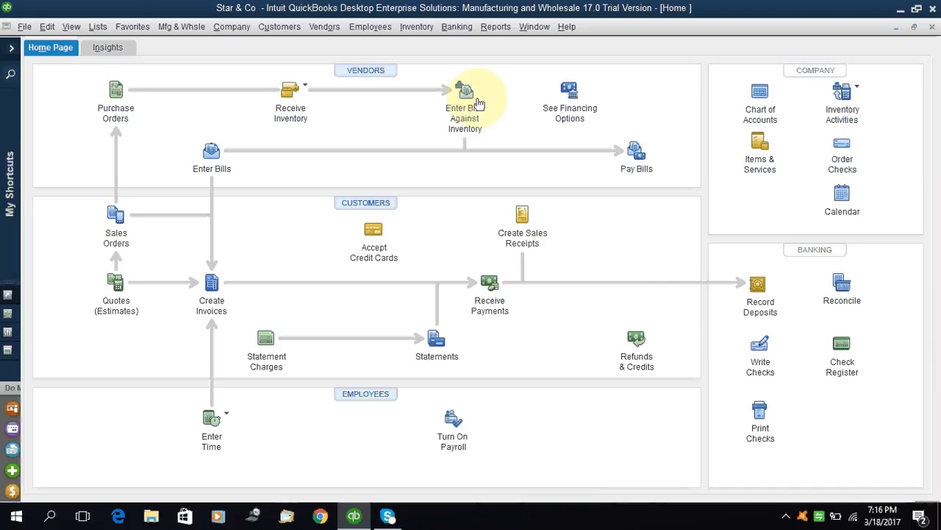
# Open the Items by Bin Location inventory report, review the stock held in each site and bin, and close it.
pyautogui.click(491, 28)
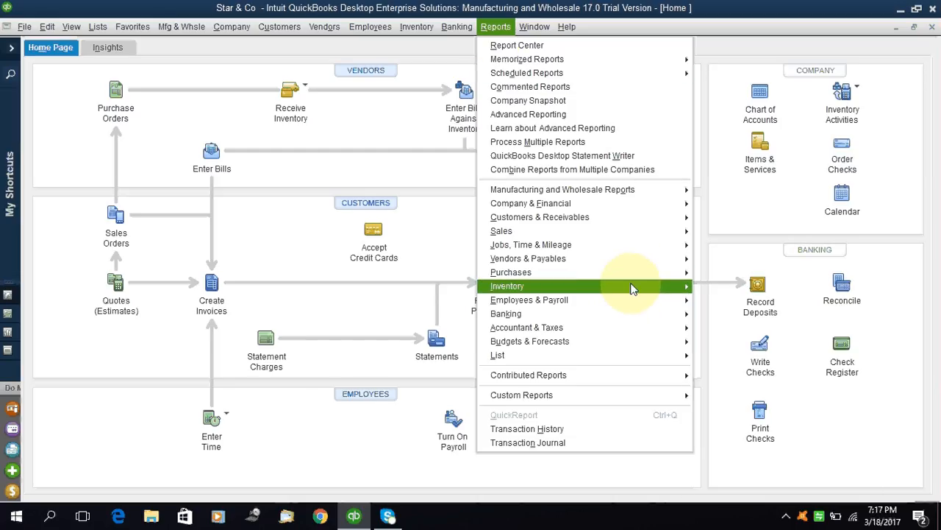
pyautogui.moveTo(631, 291)
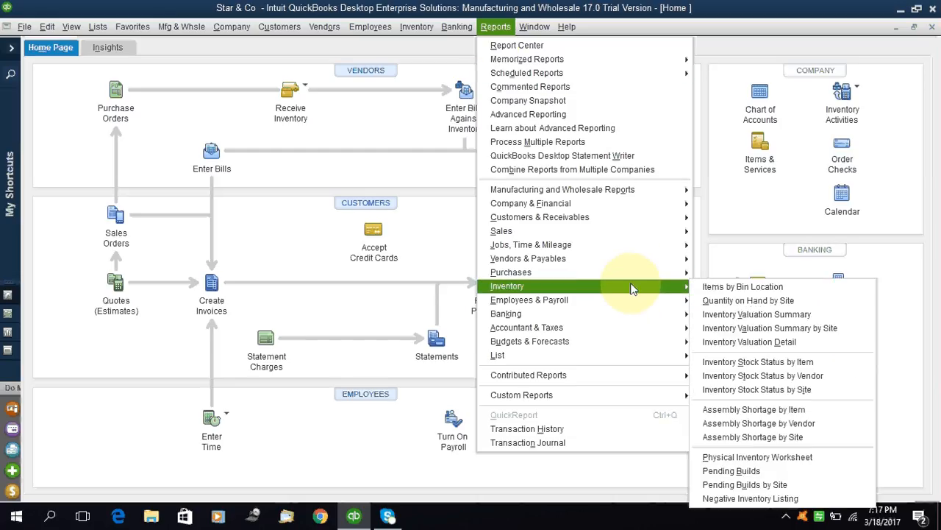
pyautogui.click(720, 292)
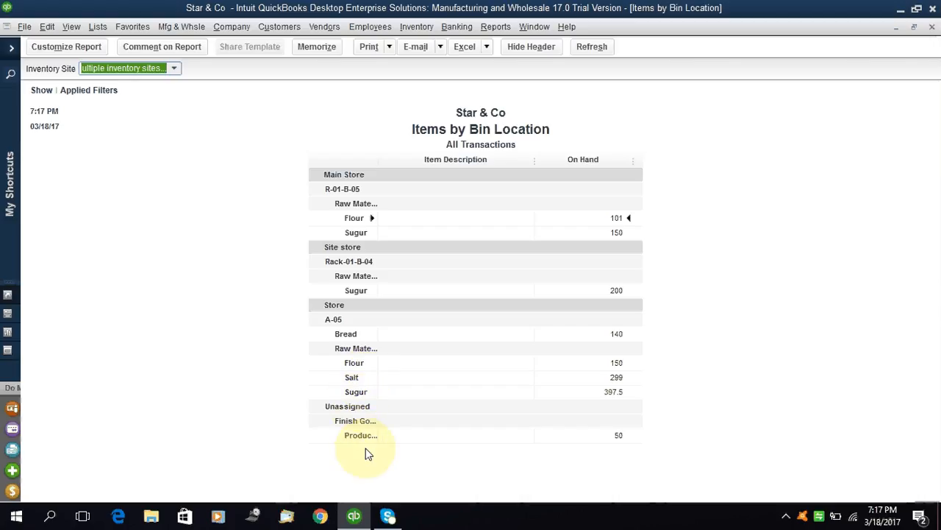
pyautogui.press('Escape')
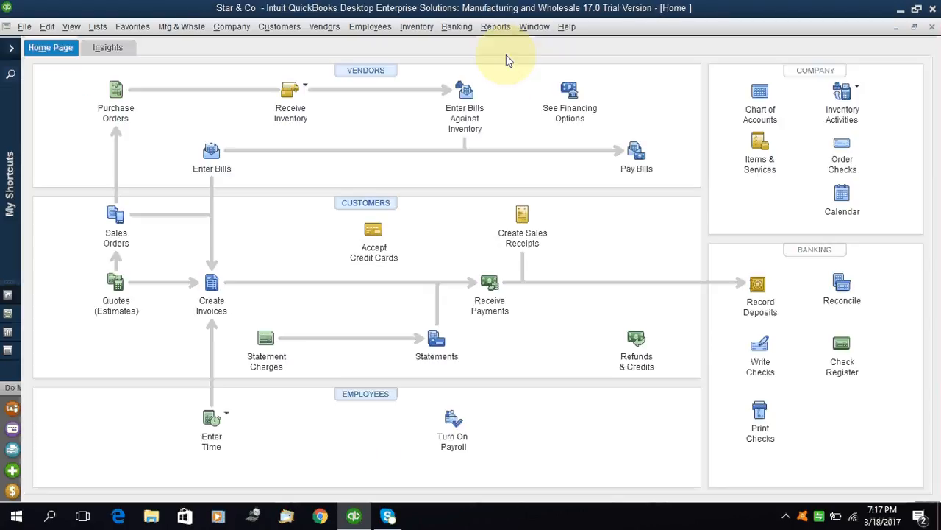
# Open the Inventory Valuation Detail report and customize it to include the Inventory Site and Bin Location columns.
pyautogui.click(495, 27)
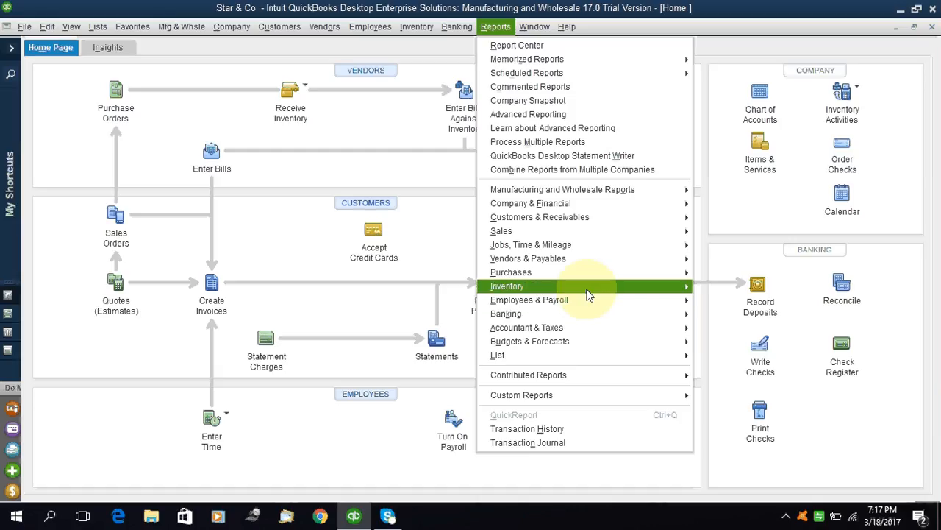
pyautogui.moveTo(608, 286)
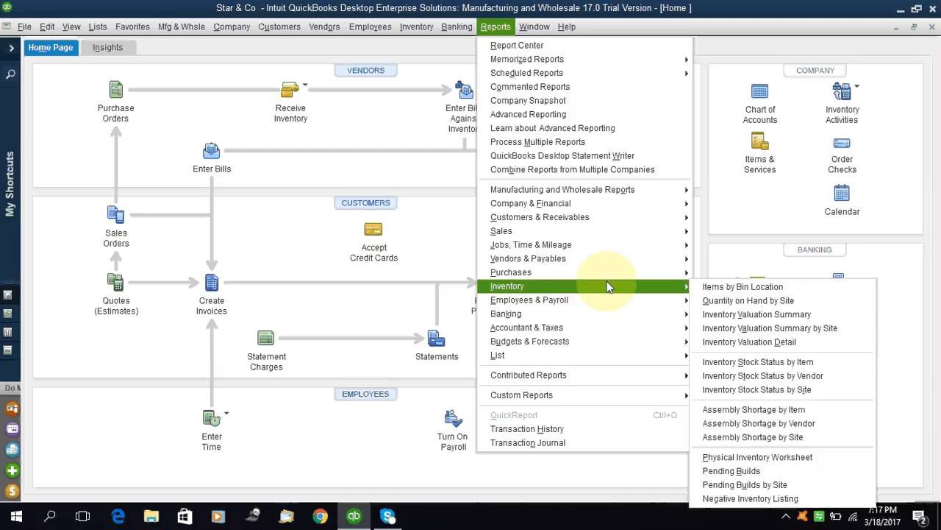
pyautogui.click(751, 345)
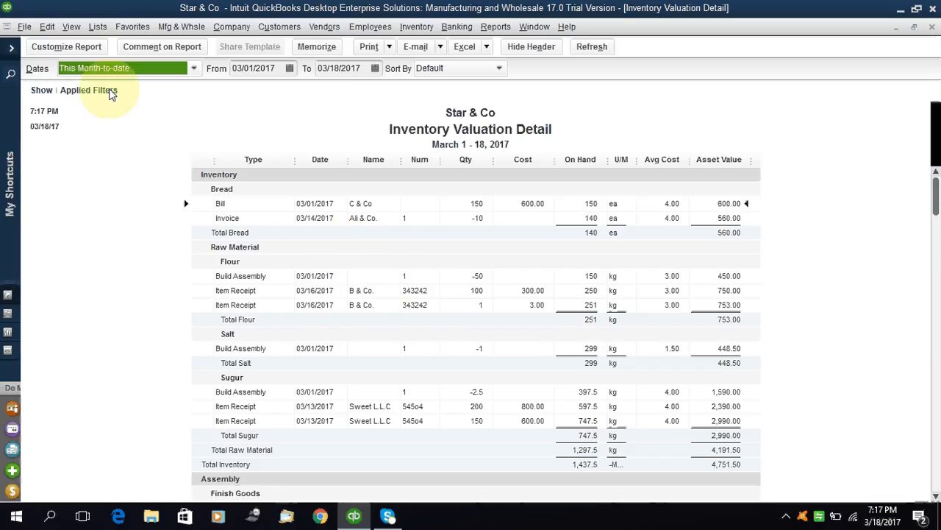
pyautogui.click(66, 46)
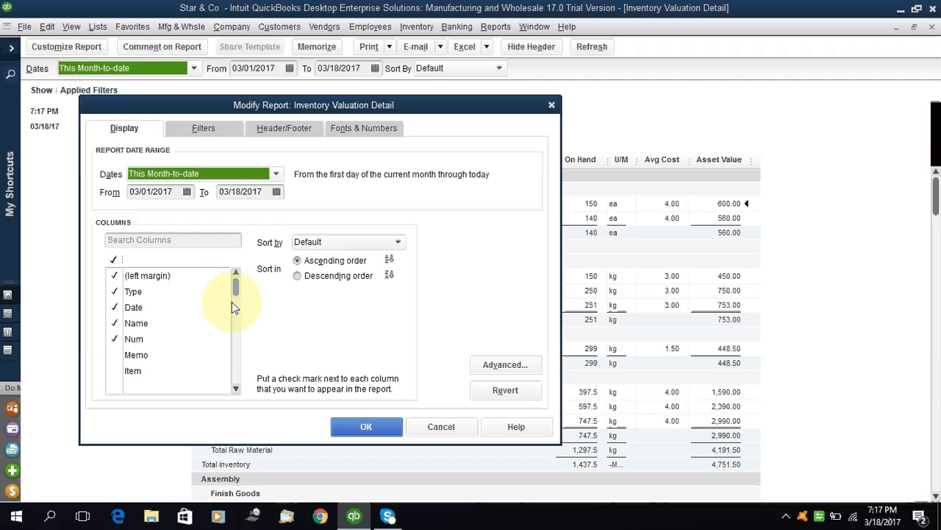
pyautogui.moveTo(236, 288); pyautogui.dragTo(239, 390)
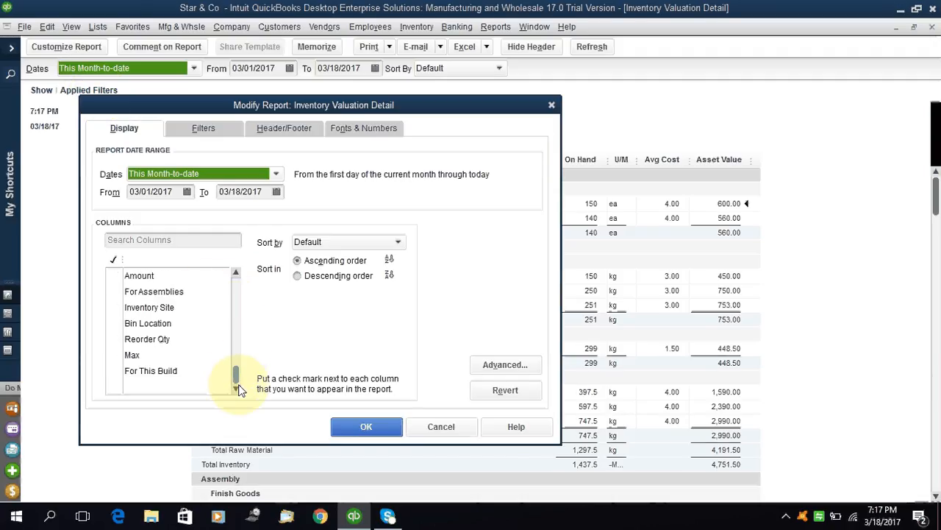
pyautogui.click(115, 323)
pyautogui.click(116, 308)
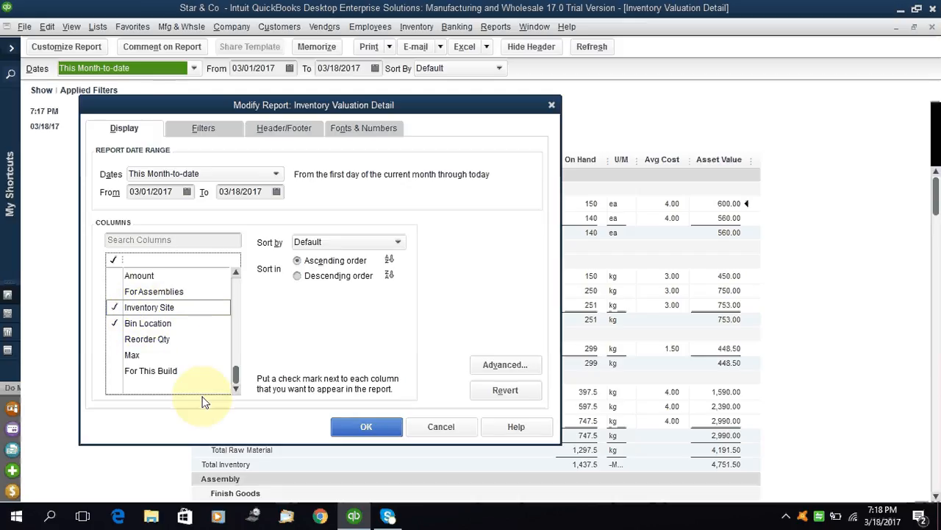
pyautogui.click(347, 431)
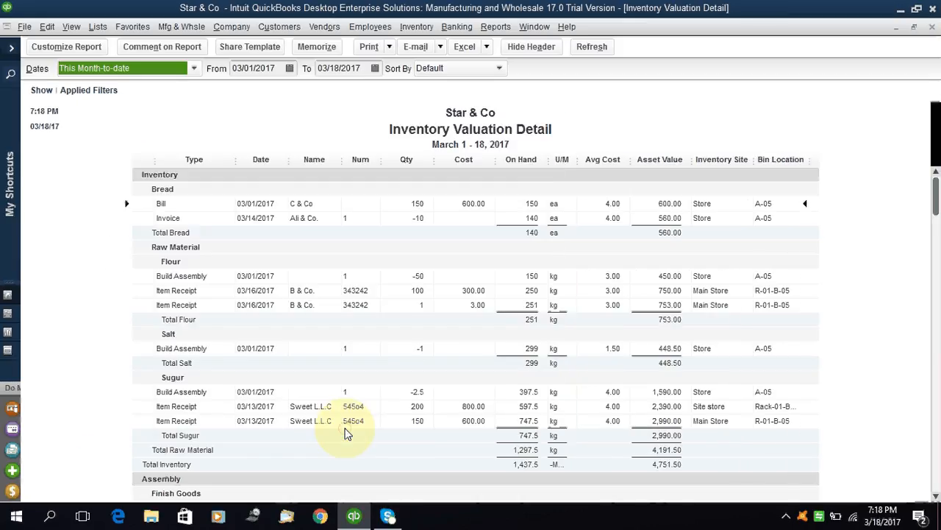